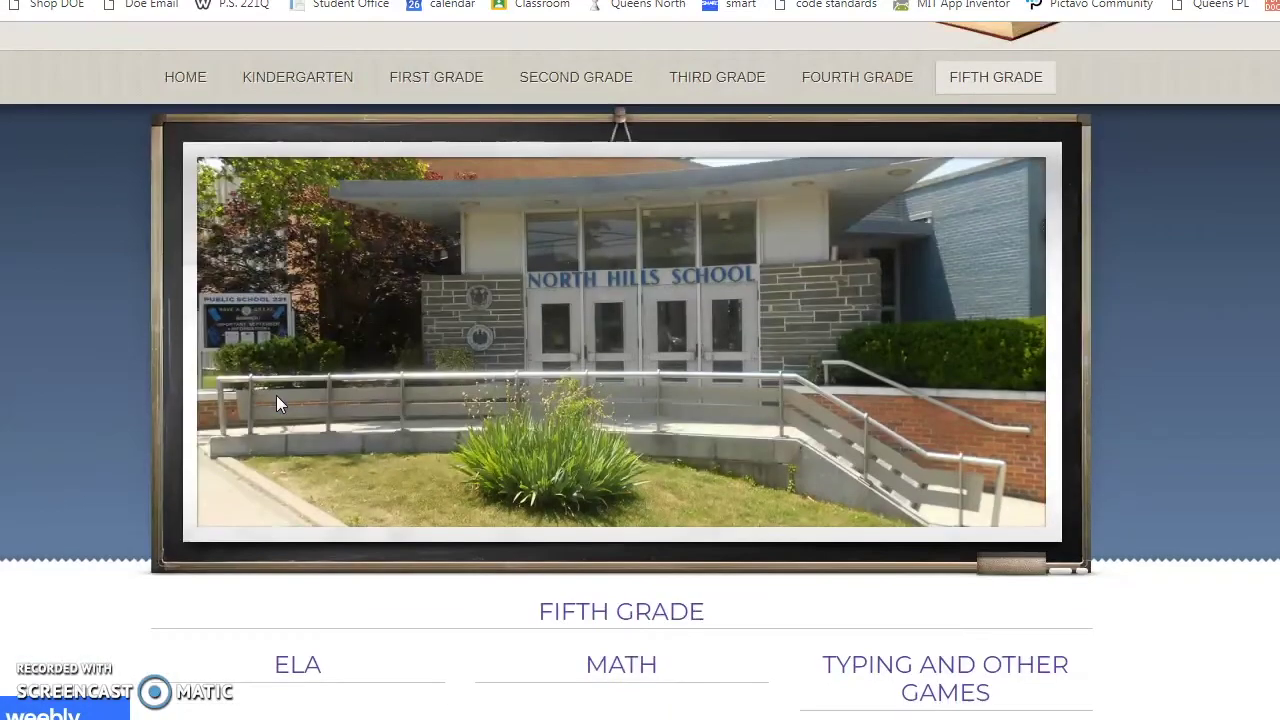
scroll(278, 403, "down", 4)
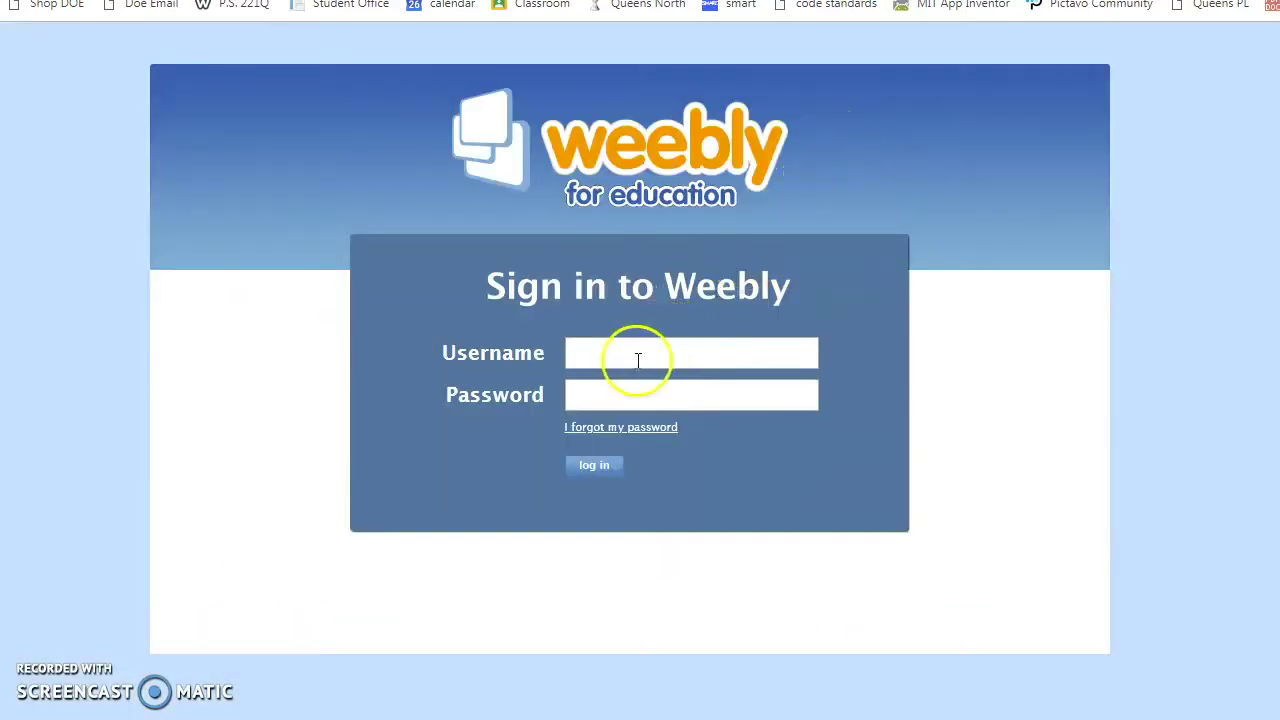
Step: Log in to Weebly for Education with the student's username and password
left_click(638, 360)
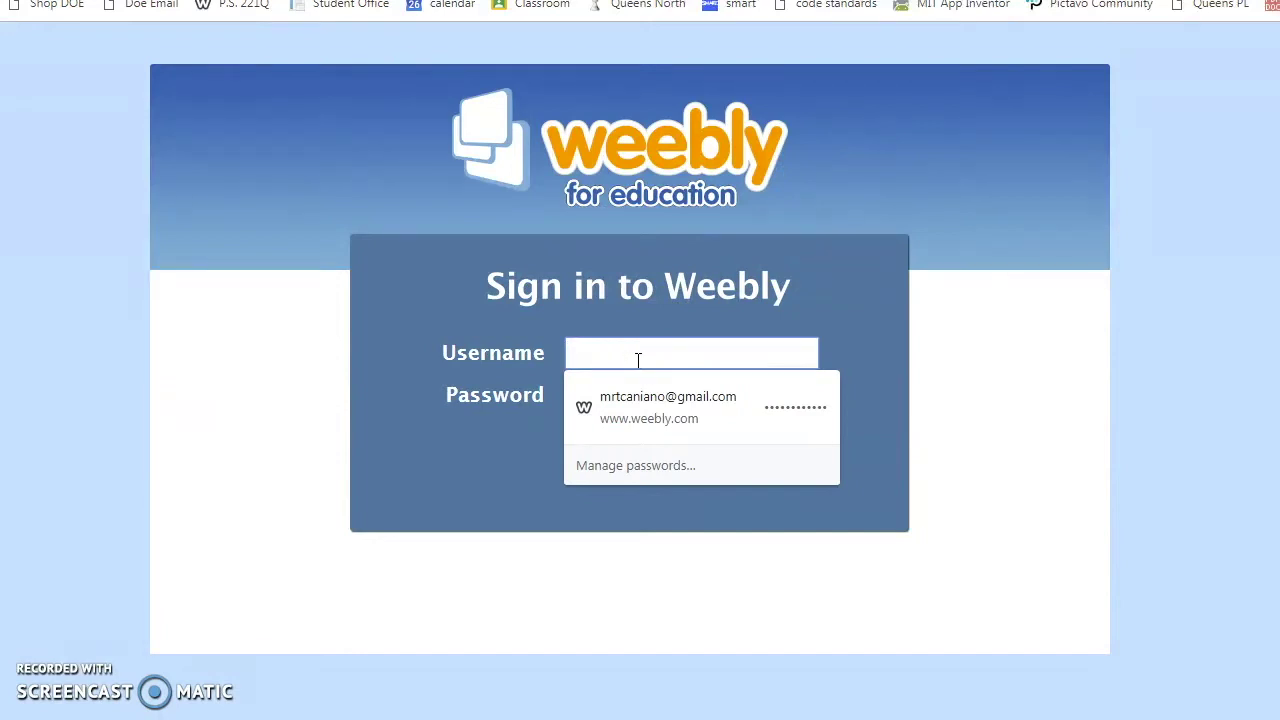
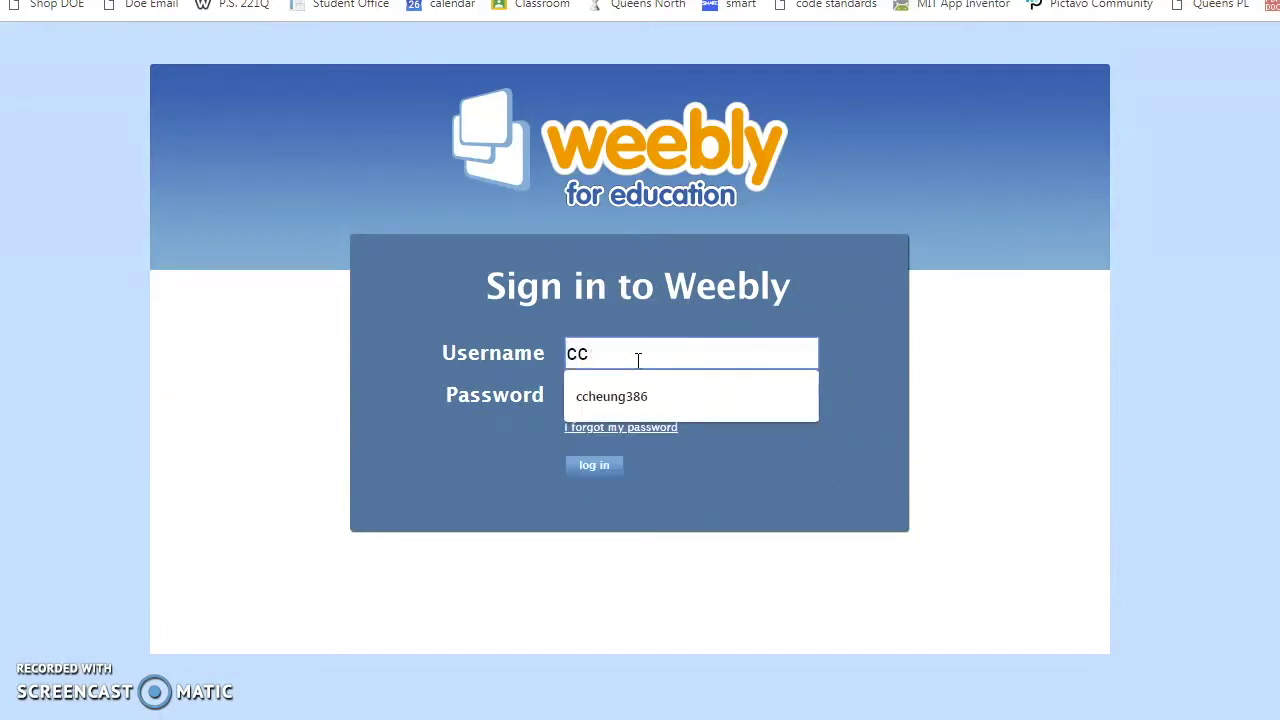
left_click(605, 385)
type("•")
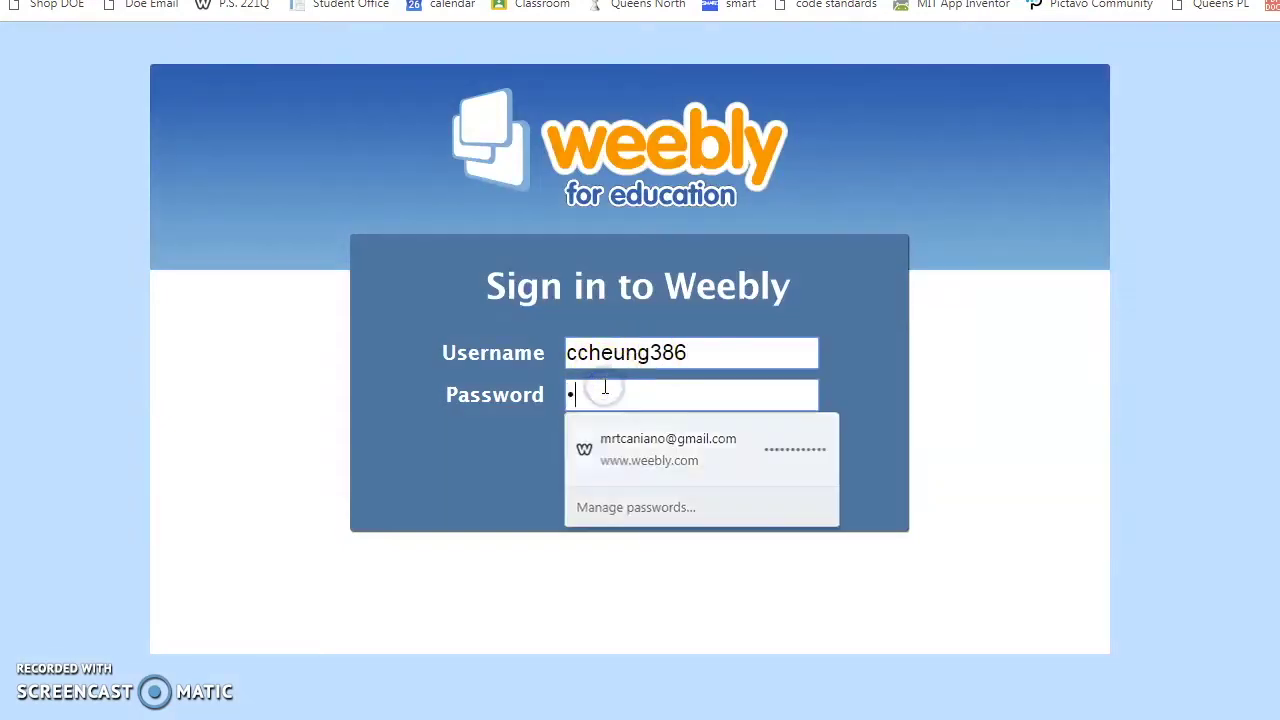
type("•")
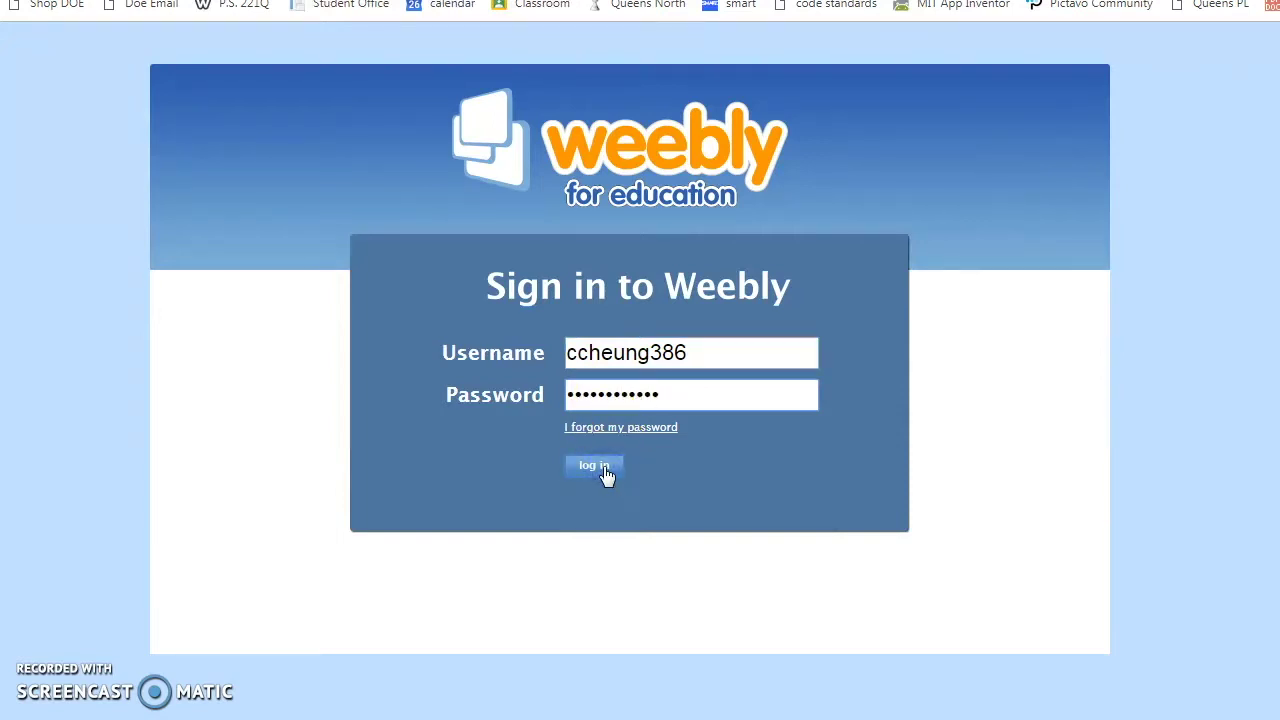
left_click(605, 470)
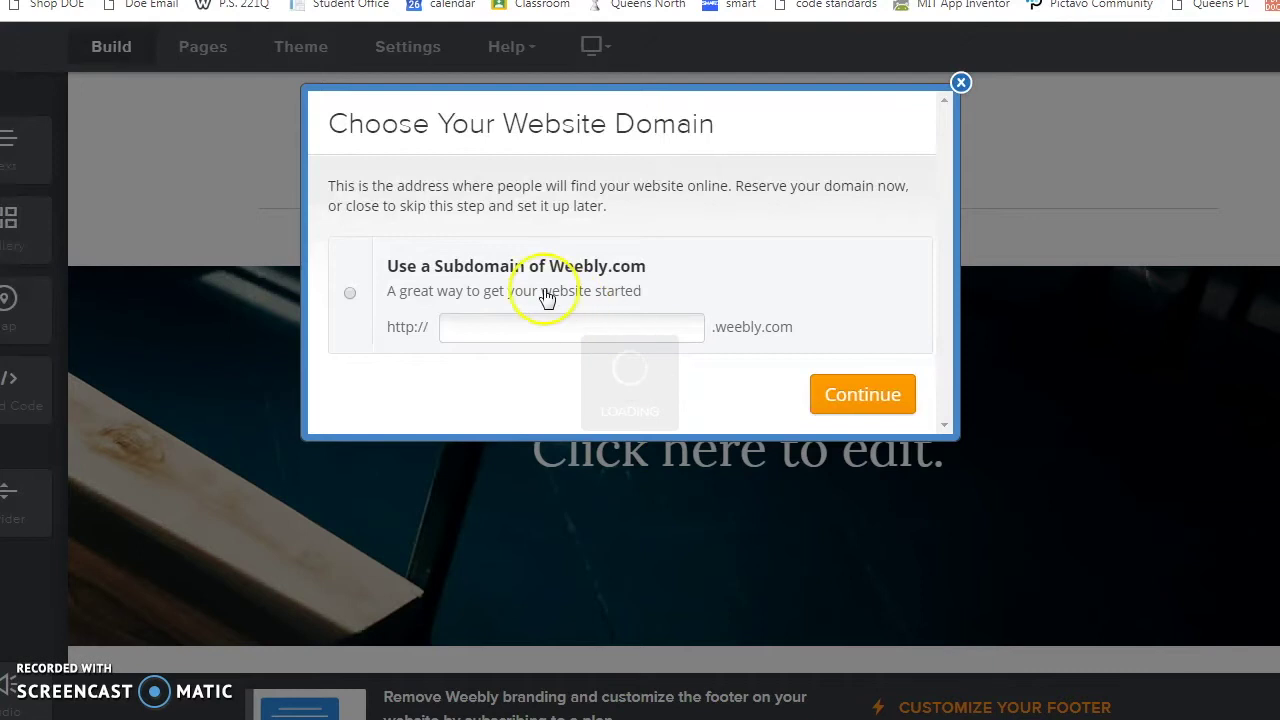
Step: Choose a free weebly.com subdomain and enter a subdomain name based on the student's name
left_click(350, 300)
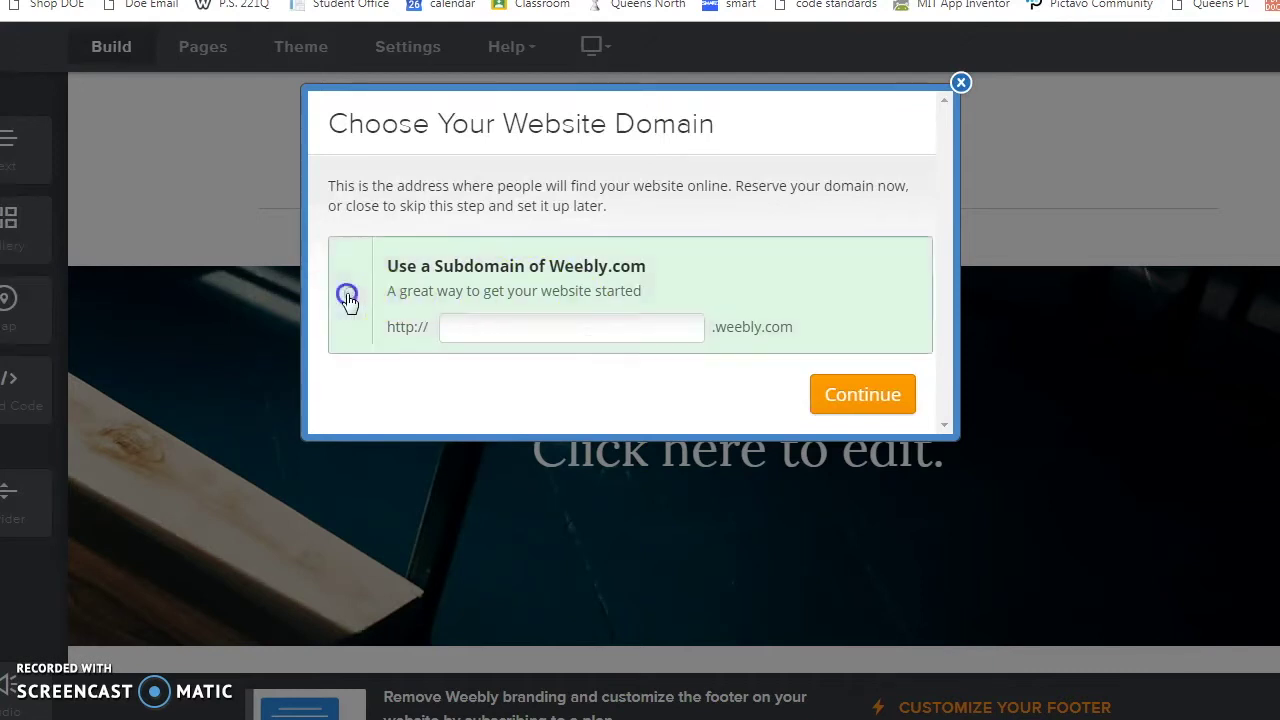
left_click(451, 329)
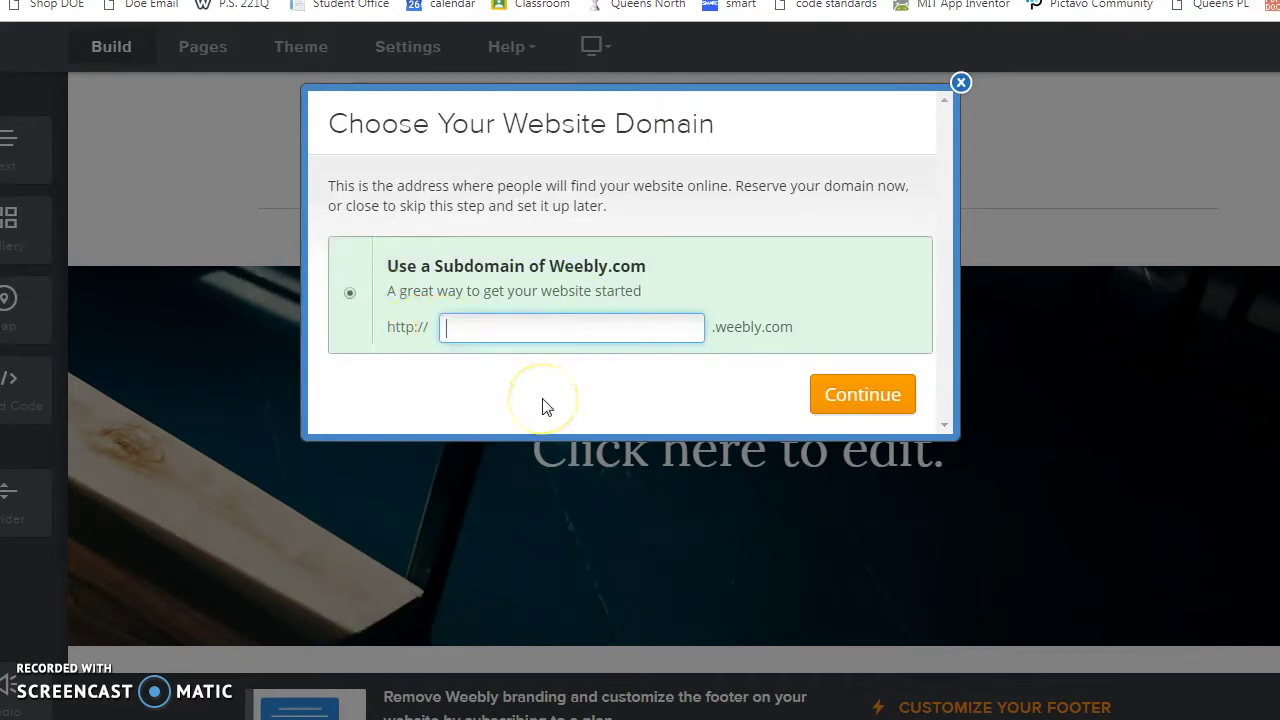
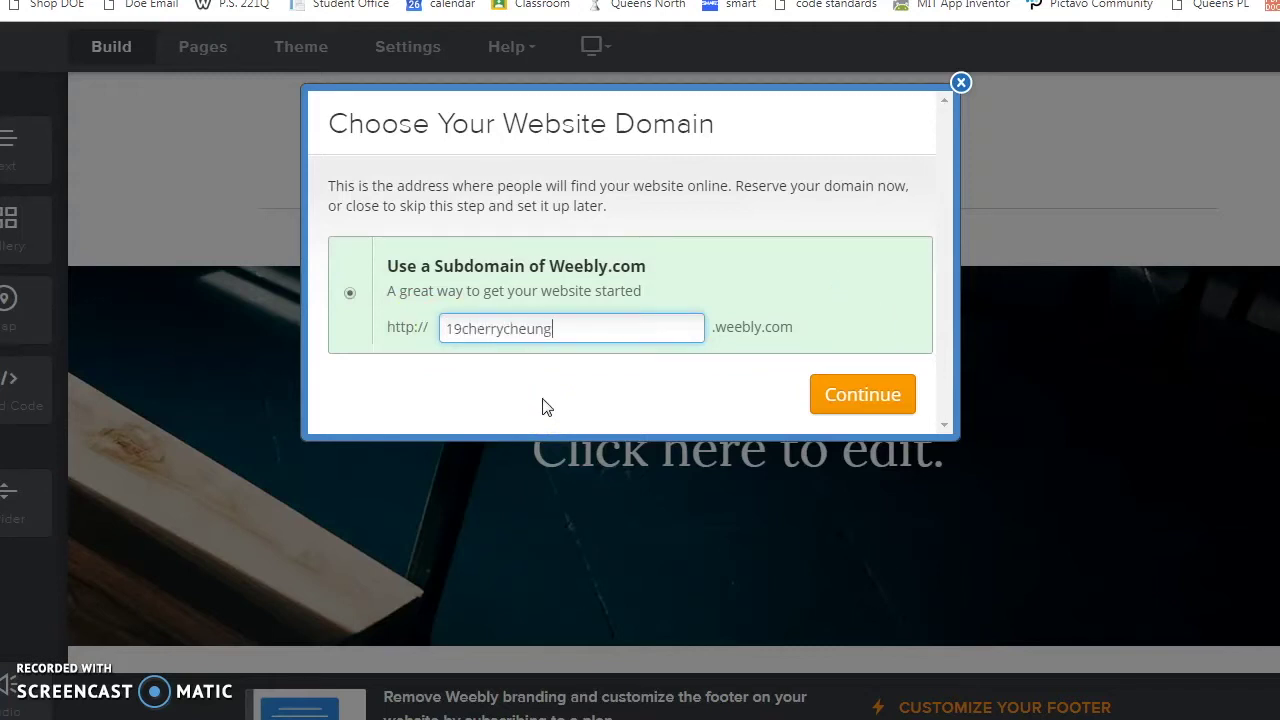
Step: Confirm the chosen subdomain and dismiss the introductory tour
left_click(893, 411)
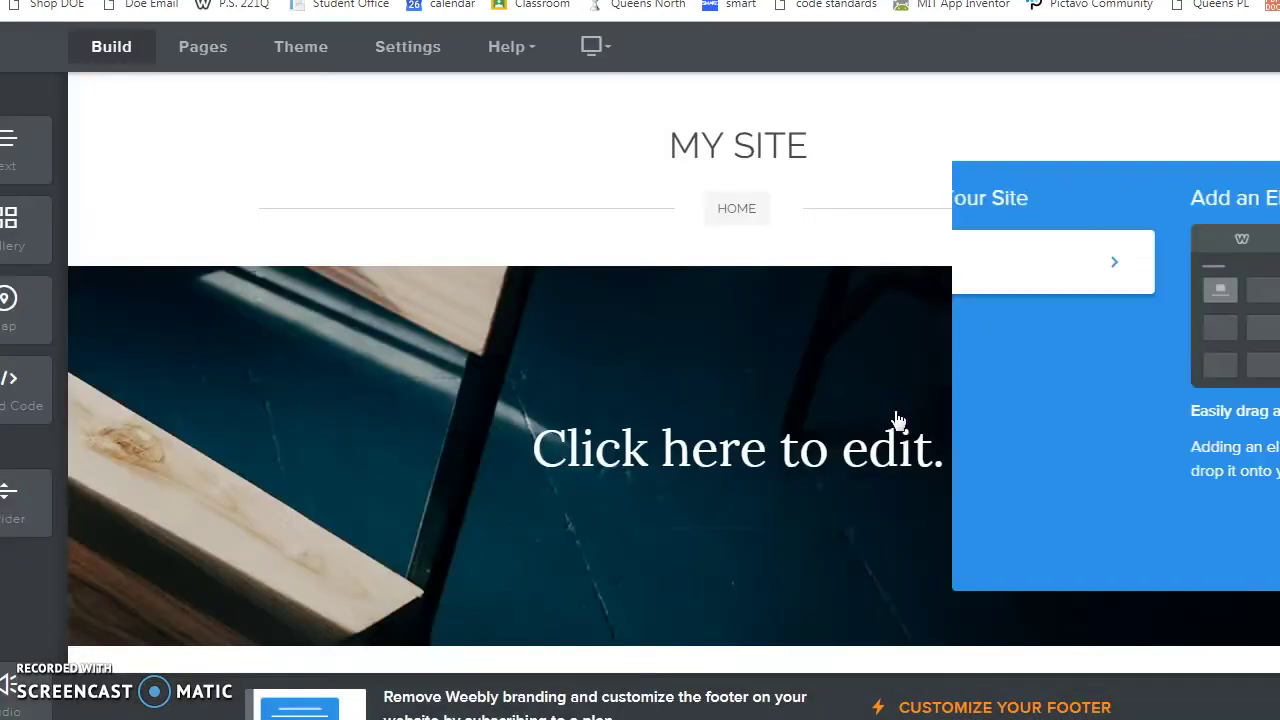
left_click(1212, 277)
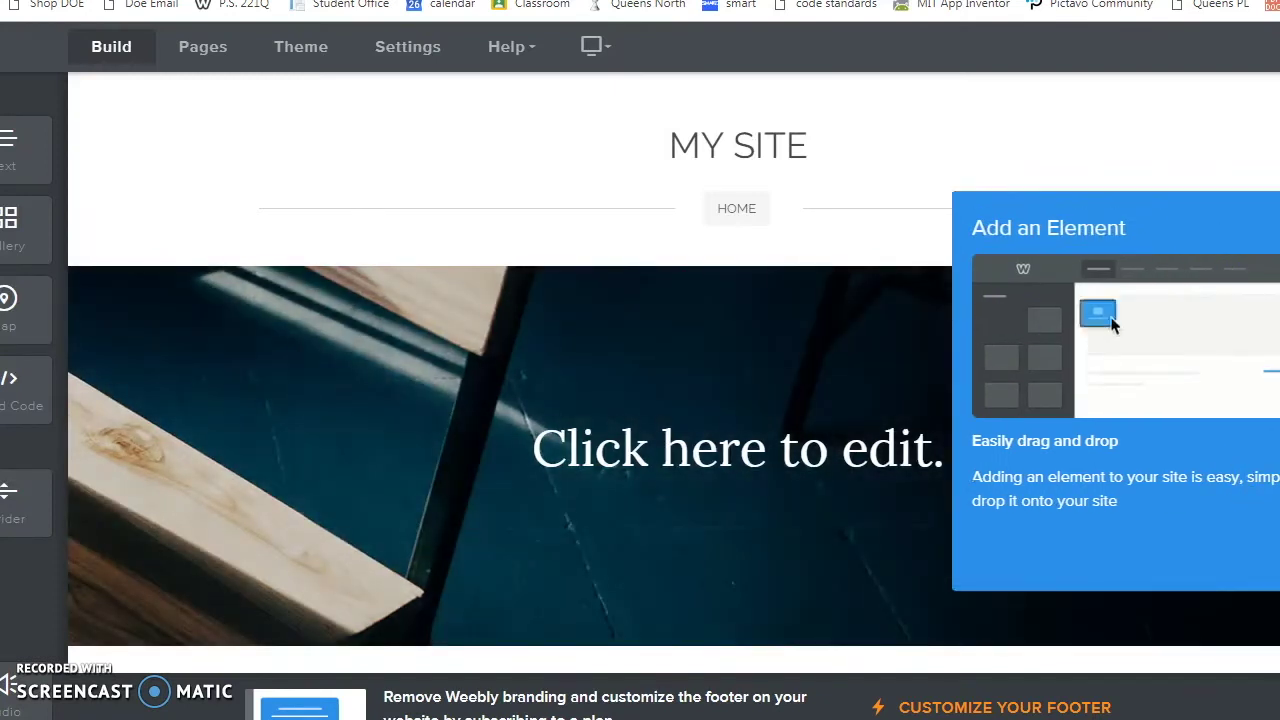
left_click(789, 220)
Step: Erase the MY SITE title so the header shows no site name
left_click(712, 147)
key("ctrl+shift+Right")
key("ctrl+shift+Right")
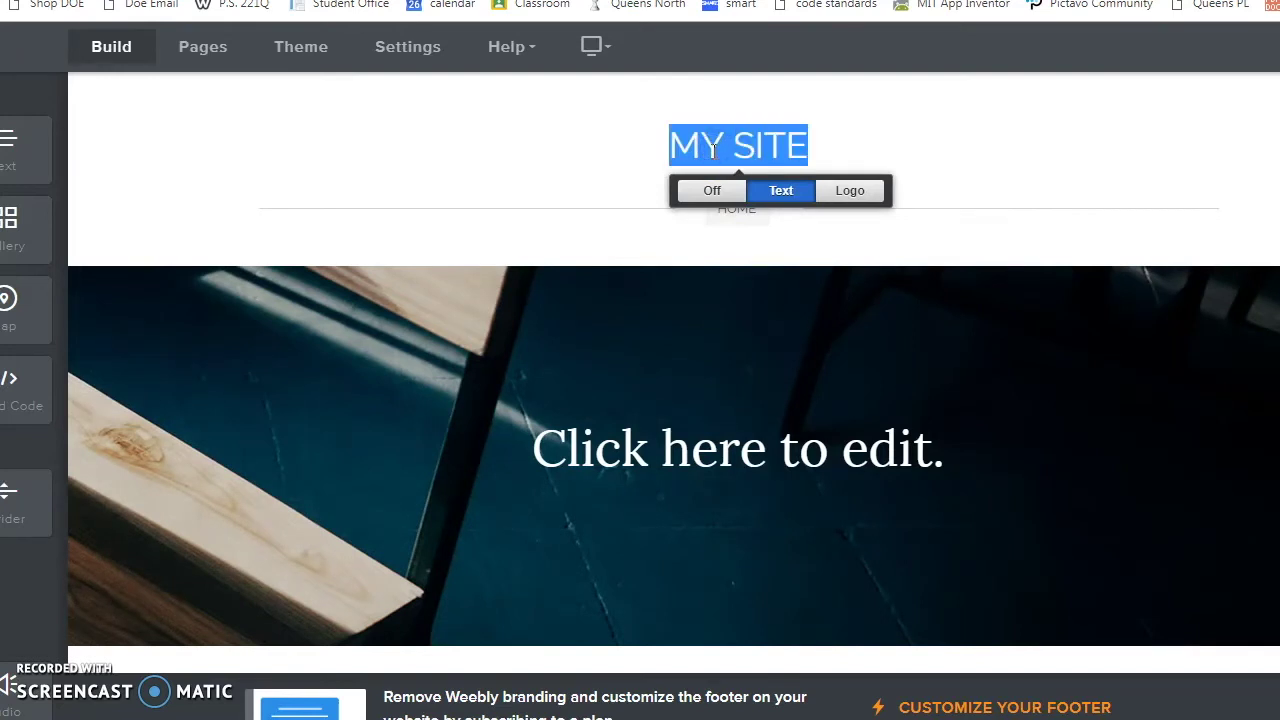
type("MY A")
key("BackSpace")
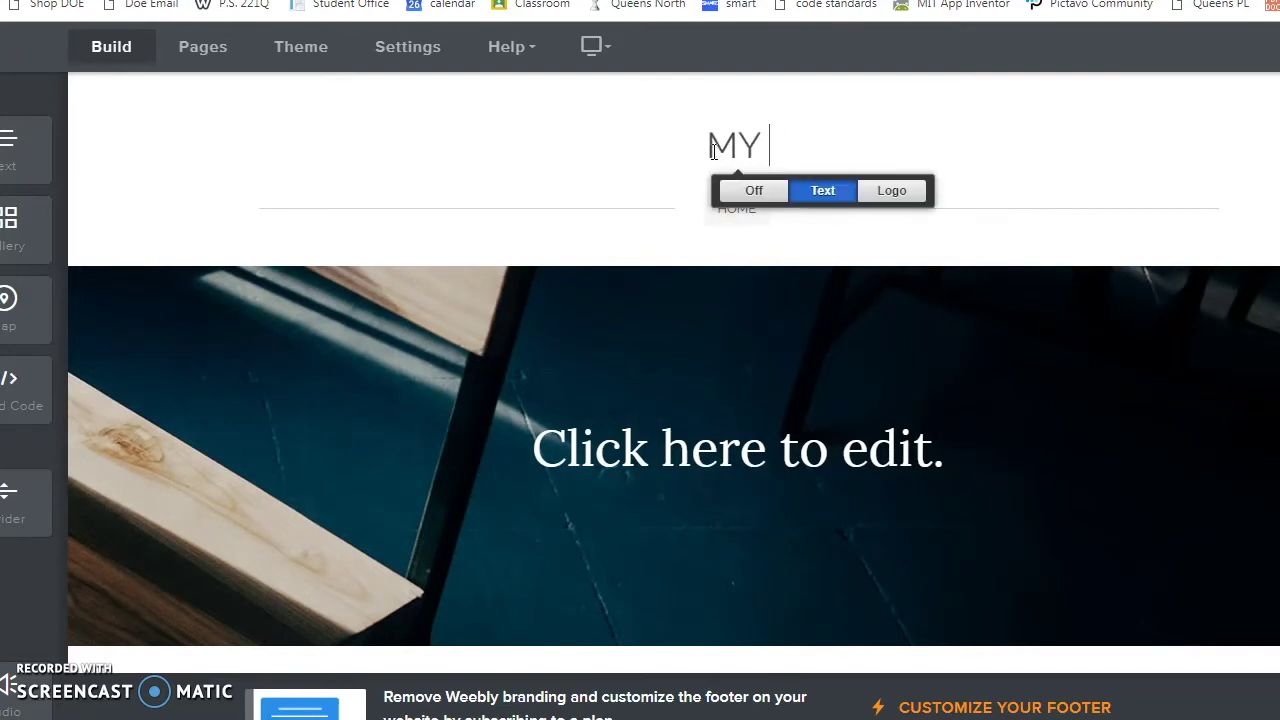
type("ANCIENT MAY")
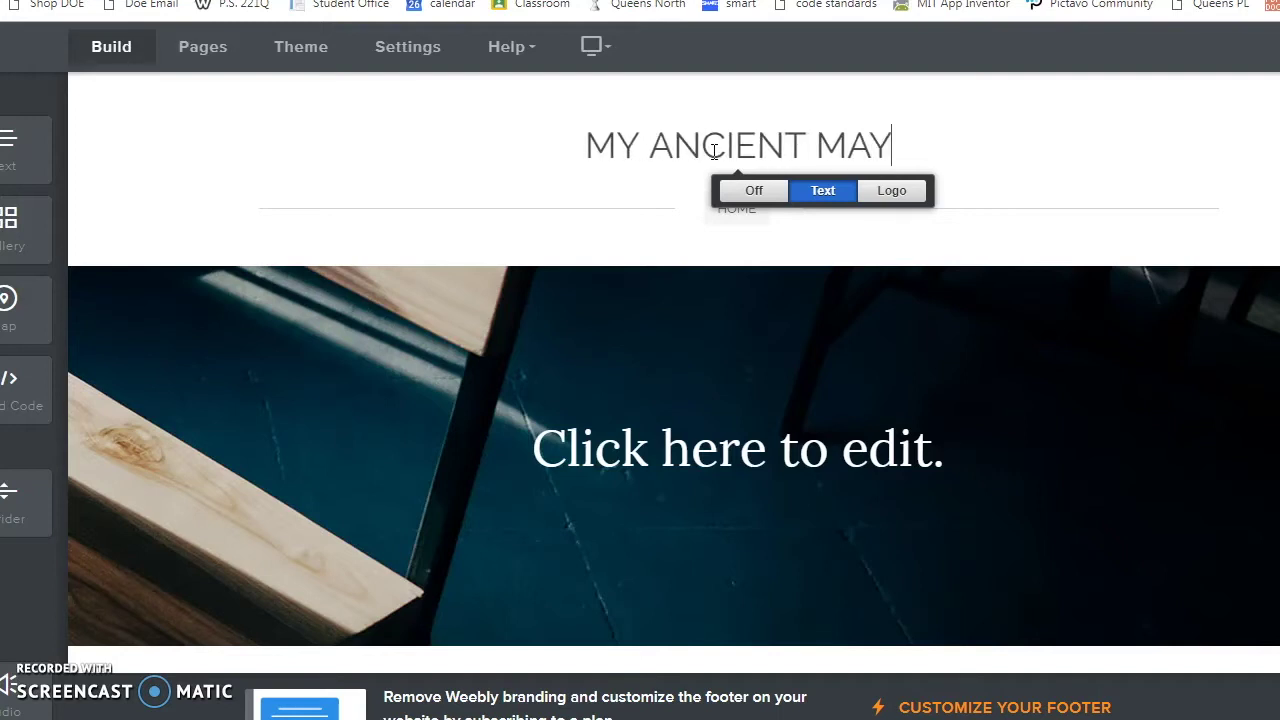
type("AS SIT")
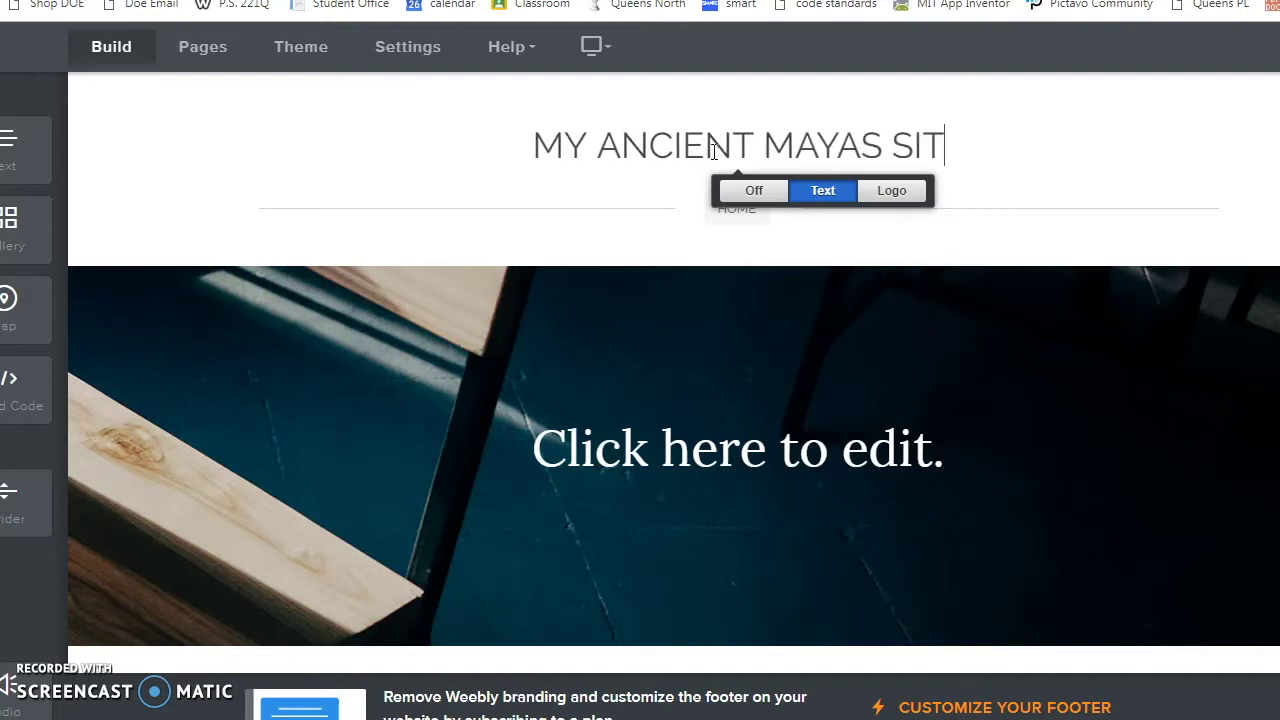
key("BackSpace")
key("BackSpace")
key("BackSpace")
key("BackSpace")
key("BackSpace")
key("BackSpace")
key("BackSpace")
key("BackSpace")
key("BackSpace")
key("BackSpace")
key("BackSpace")
key("BackSpace")
key("BackSpace")
key("BackSpace")
key("BackSpace")
key("BackSpace")
key("BackSpace")
key("BackSpace")
key("BackSpace")
key("BackSpace")
Step: Replace the banner's placeholder text with the heading 'Welcome to My Site'
left_click(700, 167)
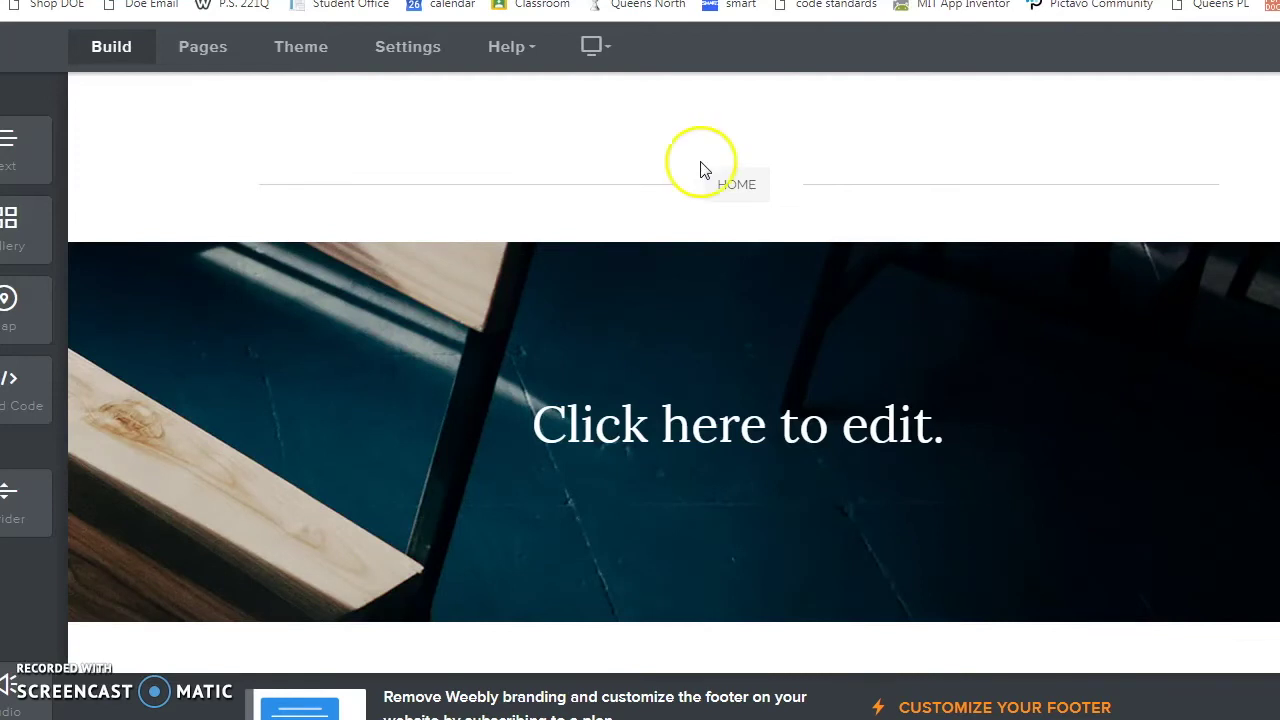
left_click(692, 148)
type("Welcome ")
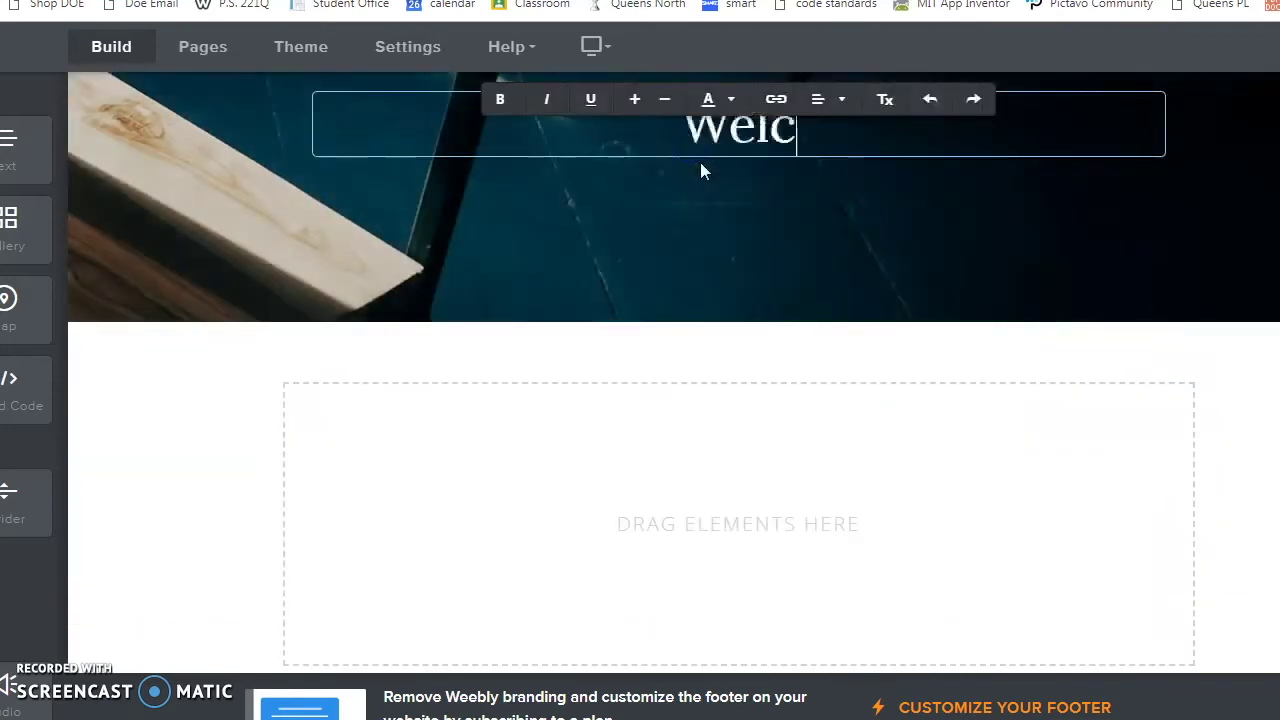
type("to My Site")
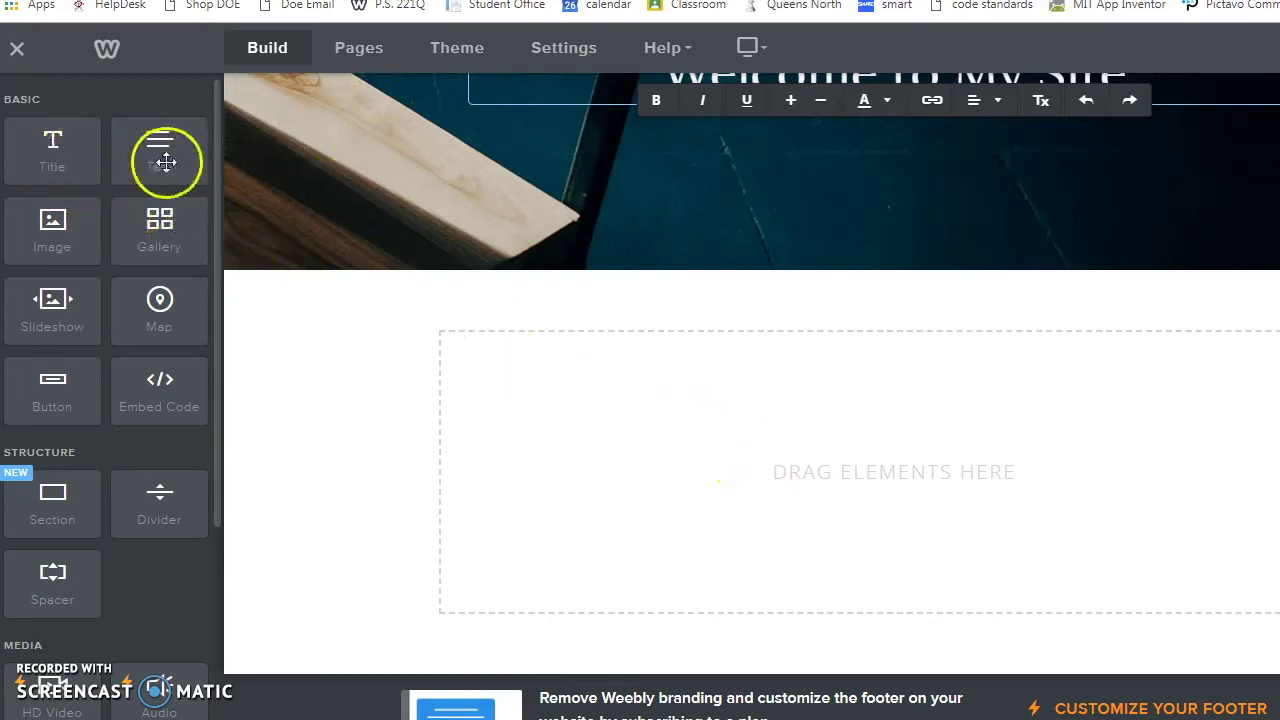
Step: Drop a Text element below the banner and start typing in it
mouse_move(160, 157)
left_mouse_down()
mouse_move(585, 425)
mouse_move(562, 400)
left_mouse_up()
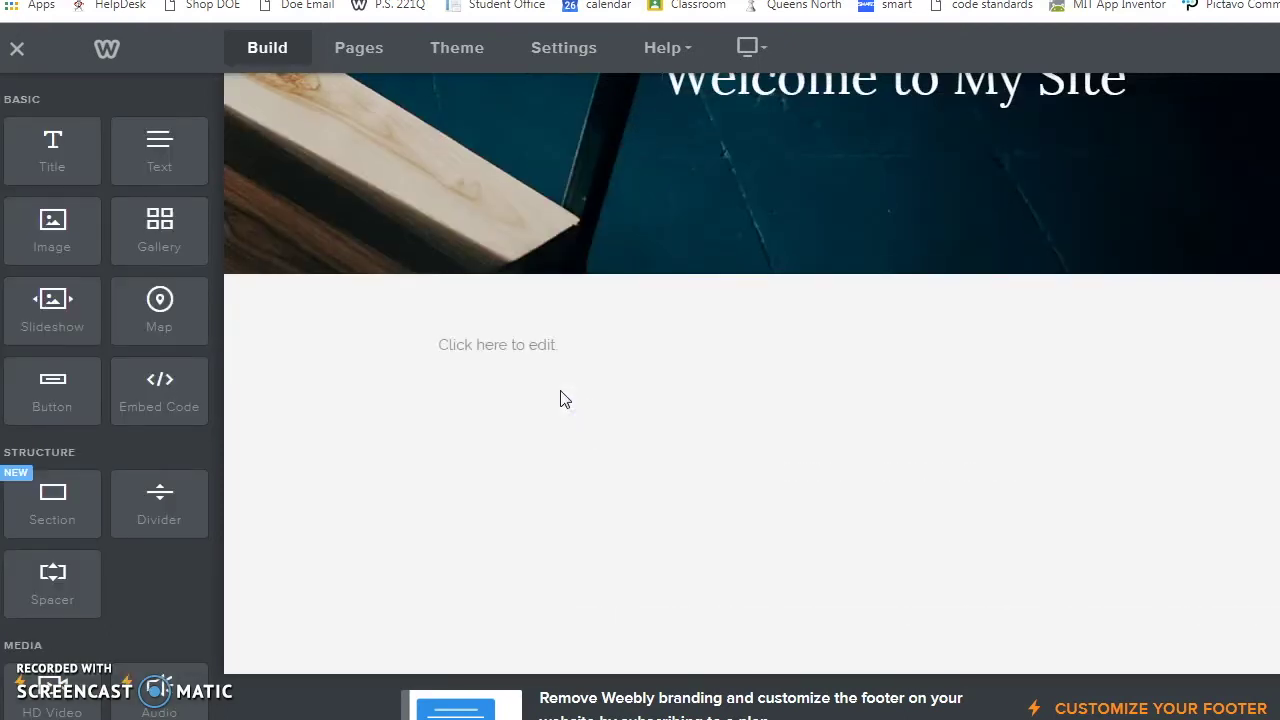
left_click(522, 344)
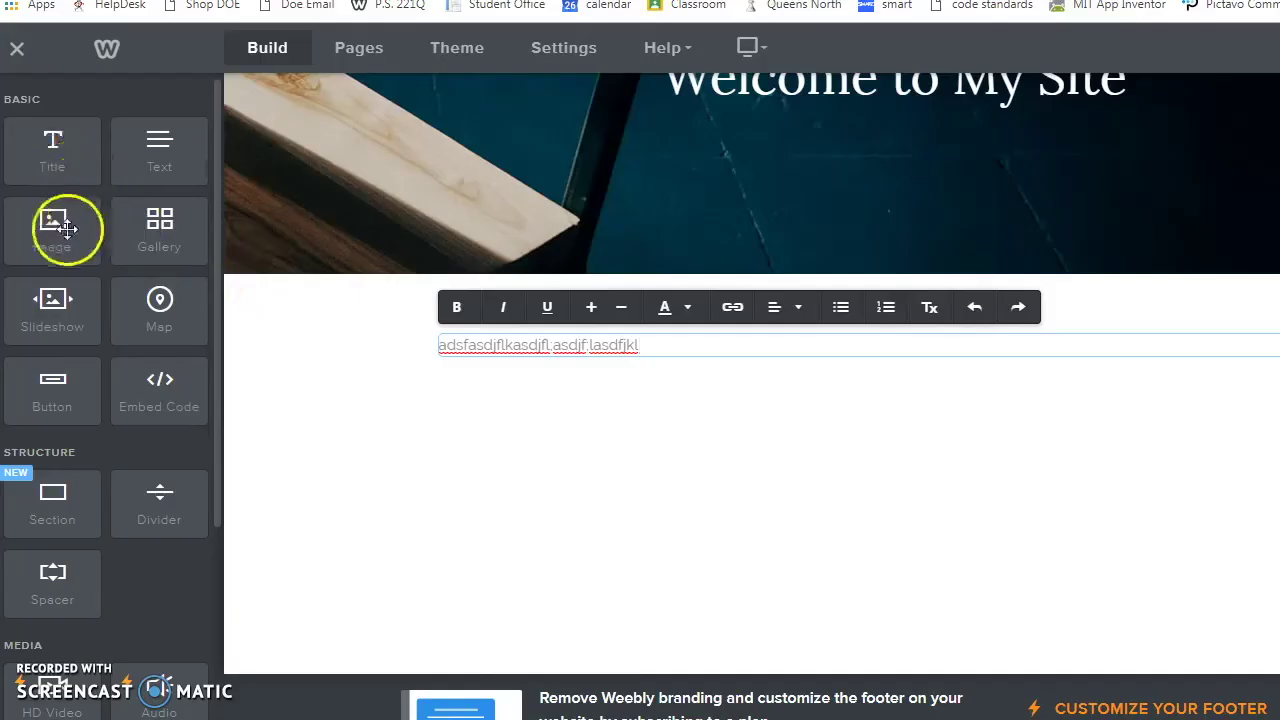
Step: Place an Image block under the paragraph and switch its upload dialog to online search
left_click_drag(66, 228, 569, 443)
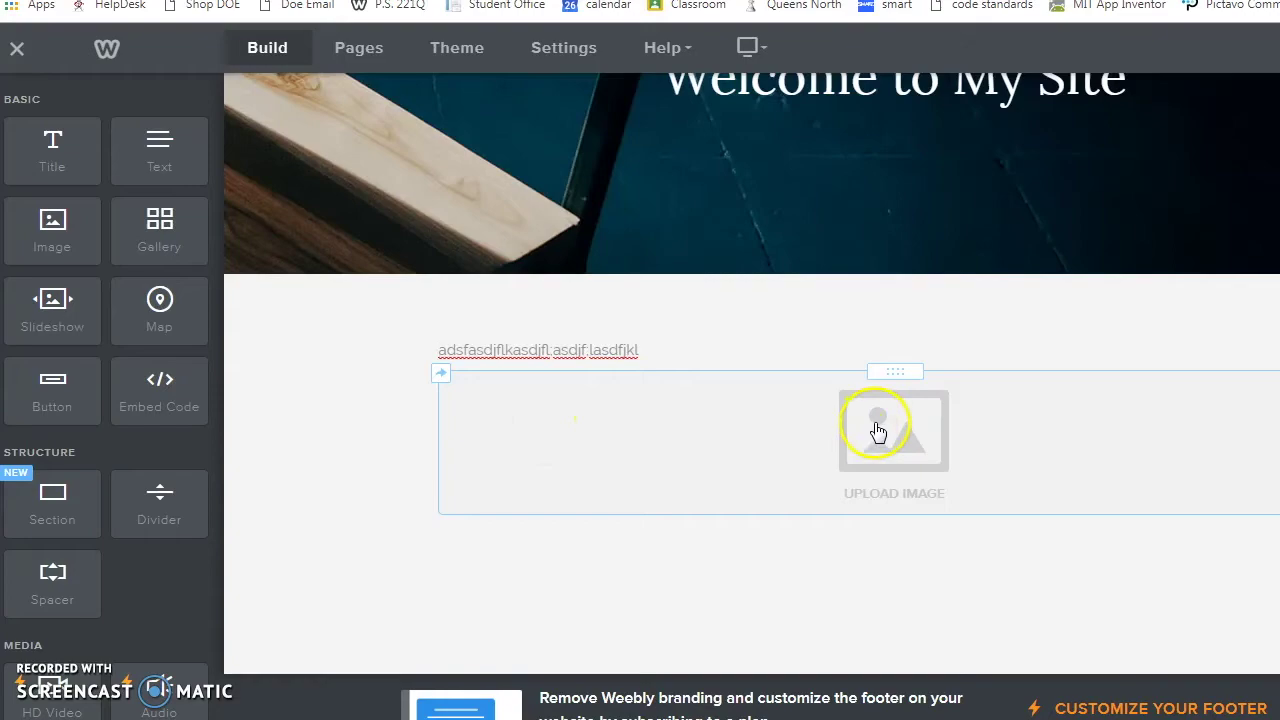
left_click(876, 425)
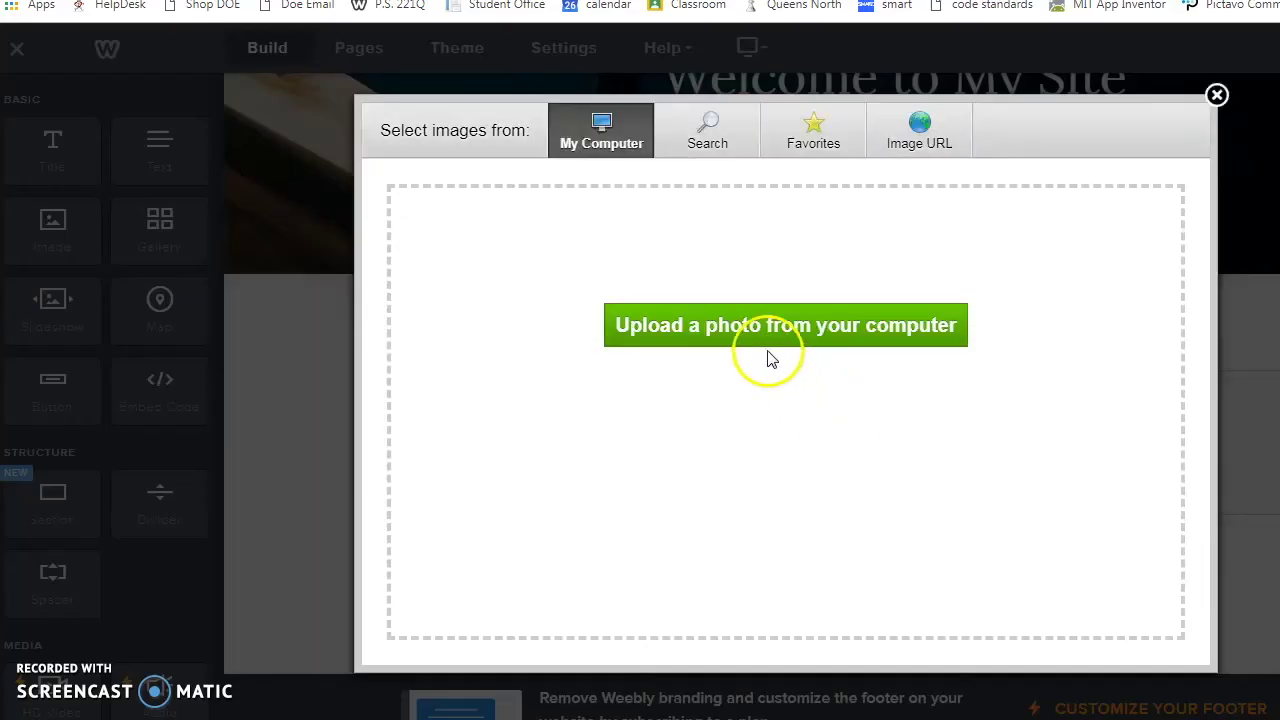
left_click(698, 143)
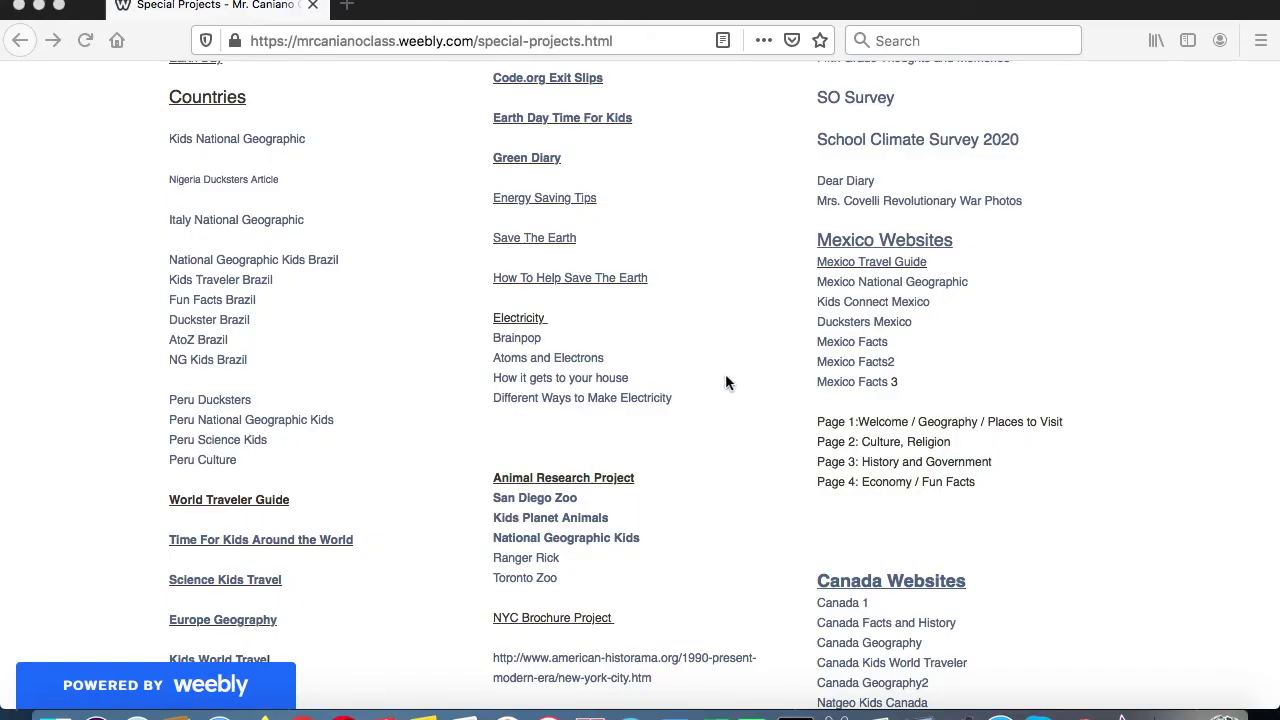
Step: Open the Ducksters Mexico geography page and choose Save Image As on its map
left_click(886, 325)
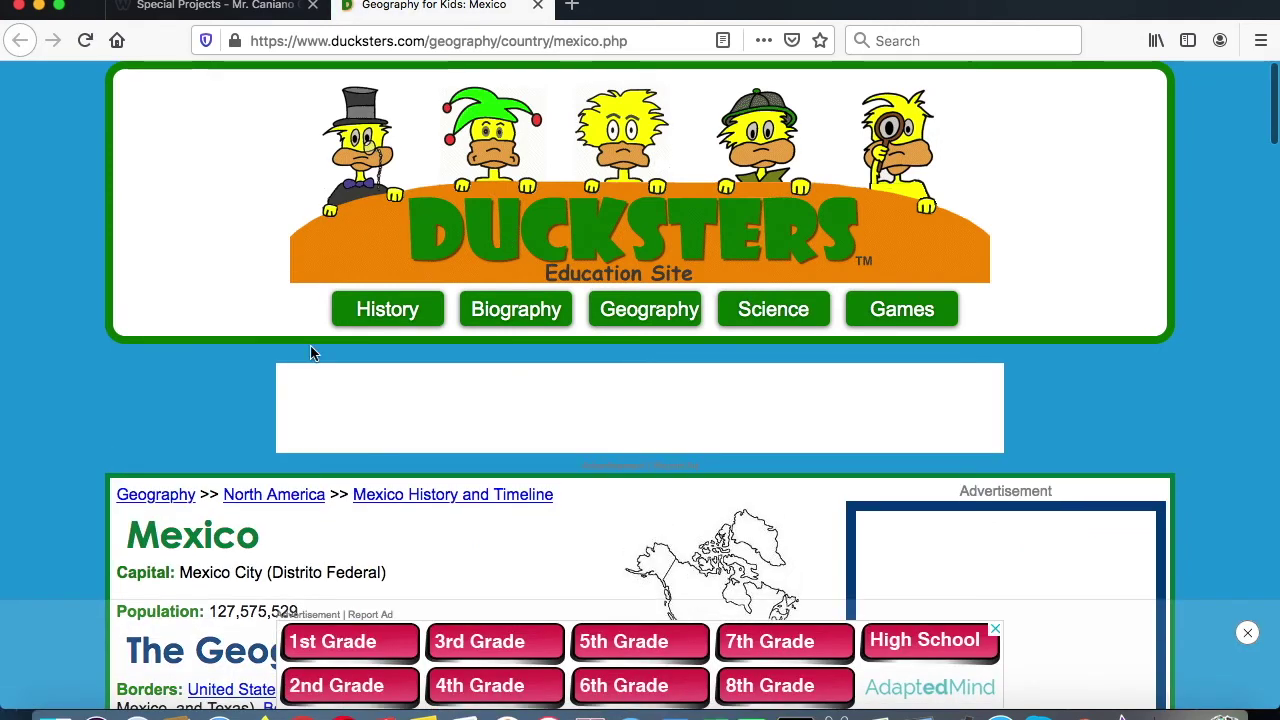
scroll(310, 352, "down", 10)
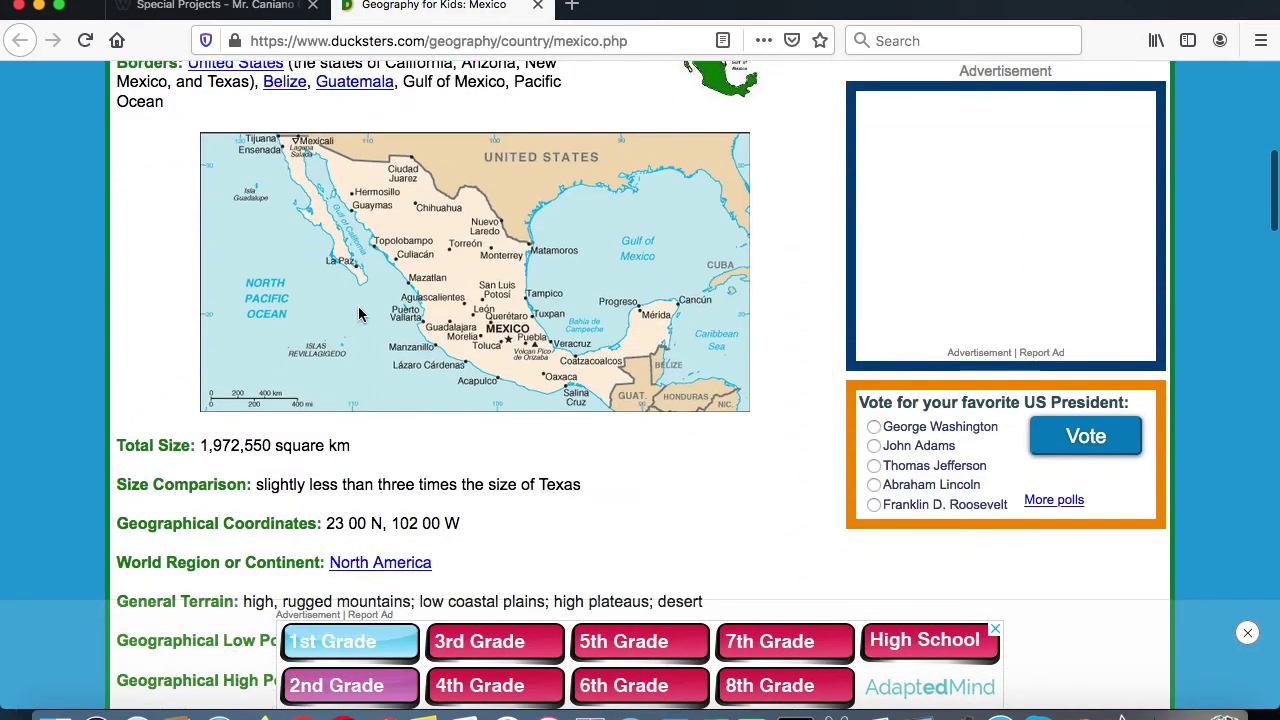
right_click(393, 286)
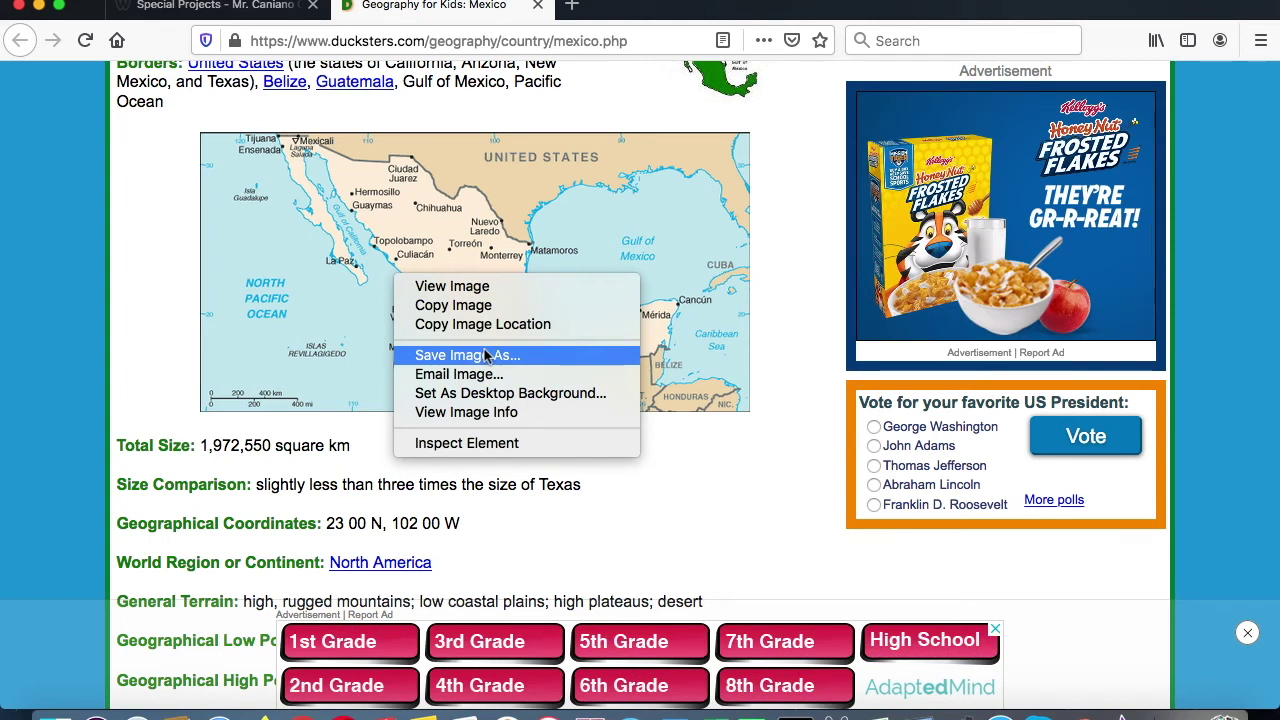
left_click(377, 275)
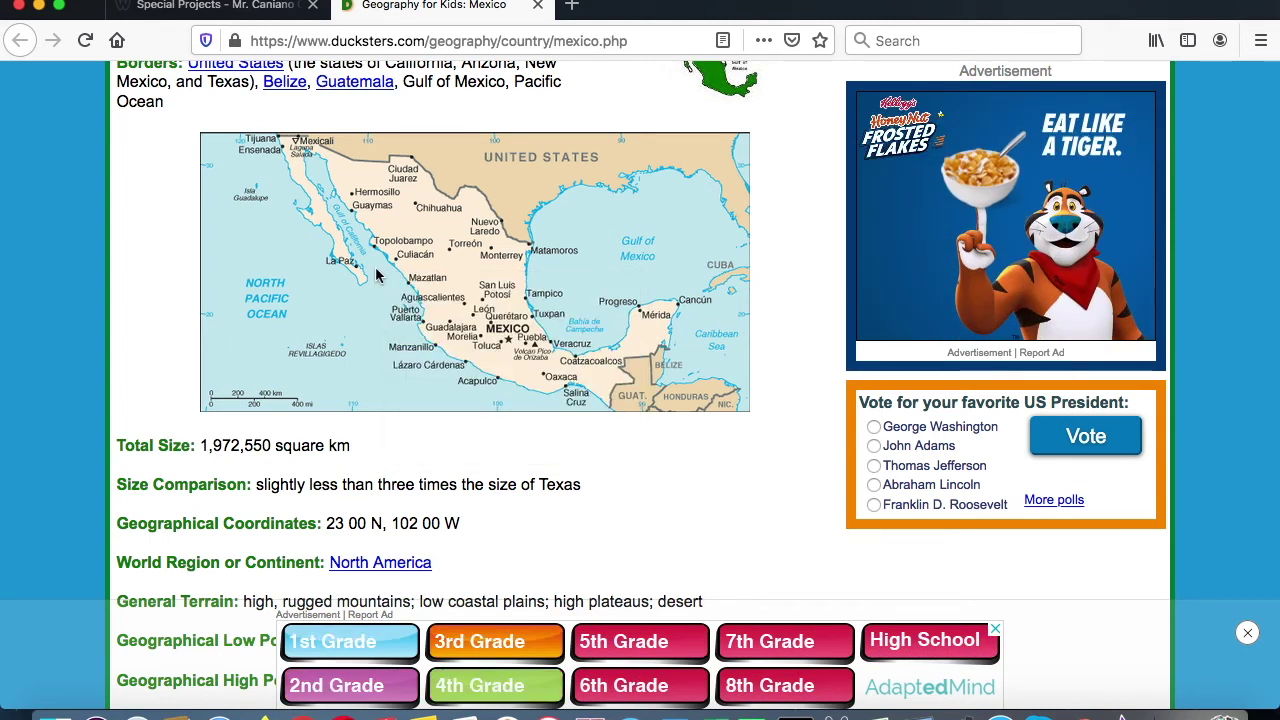
right_click(377, 275)
left_click(433, 348)
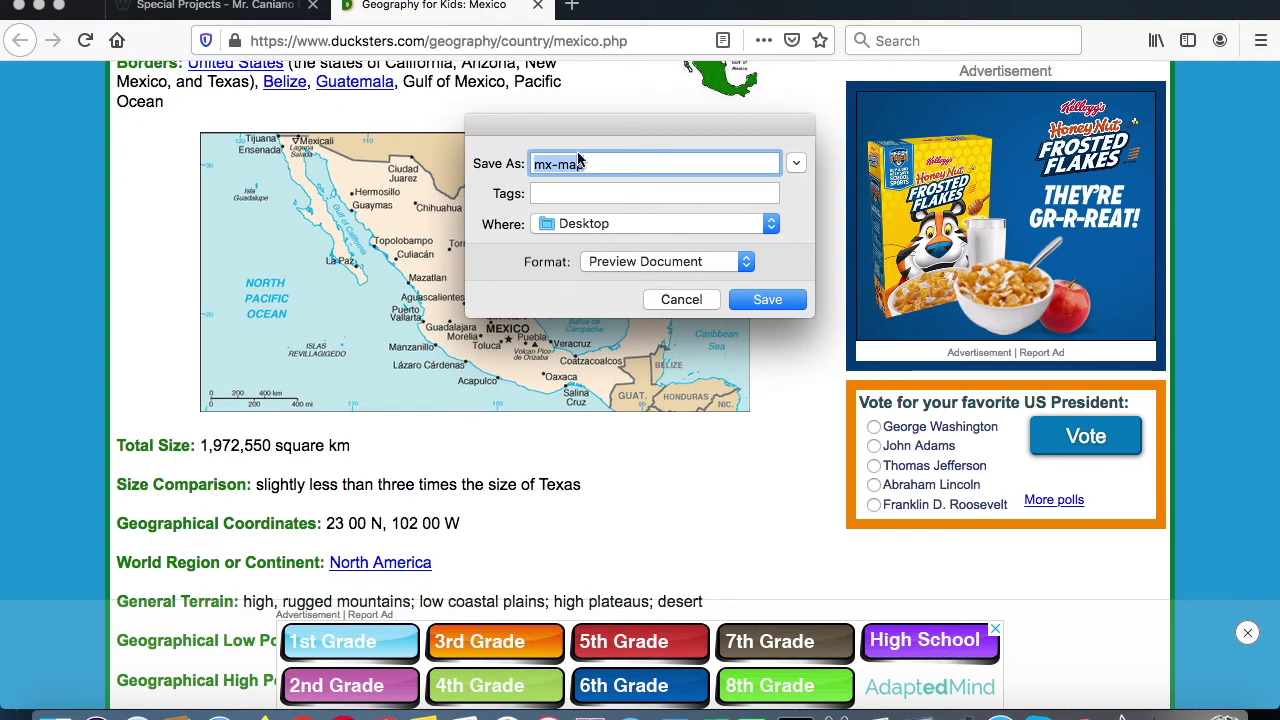
Step: Save the Mexico map image to the Desktop as 'Mexico Map'
type("Mexico M")
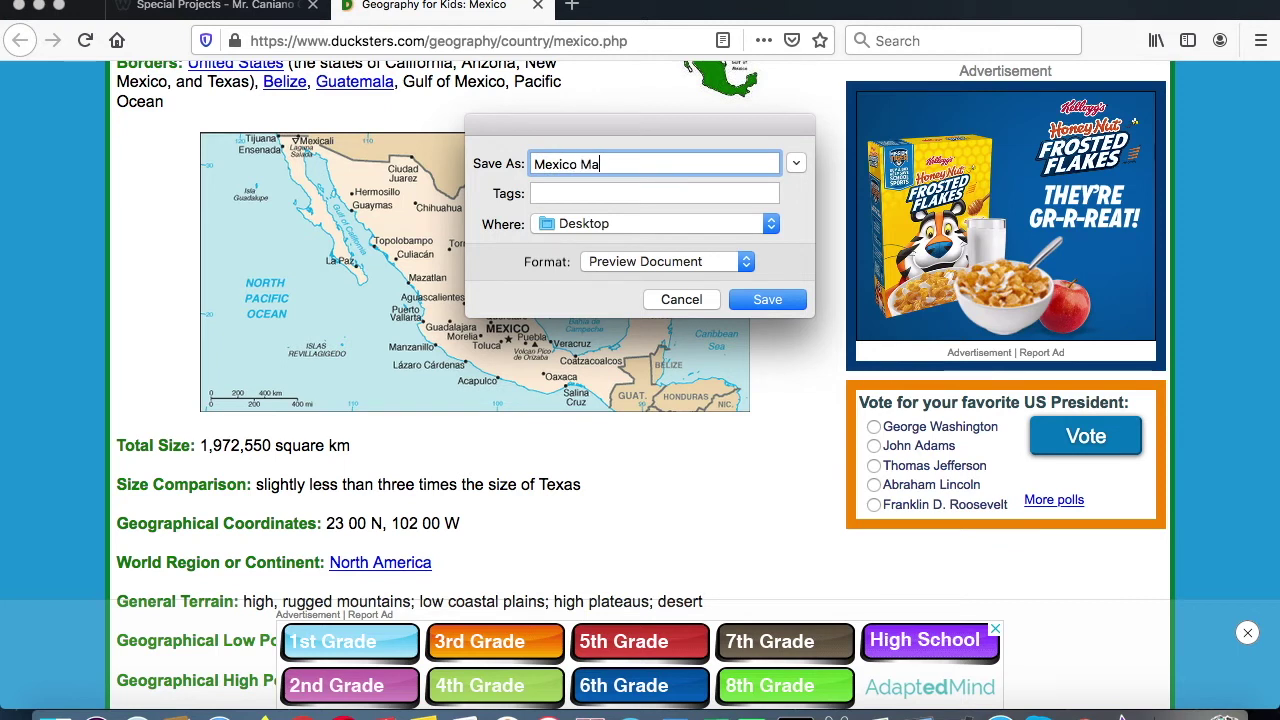
left_click(755, 303)
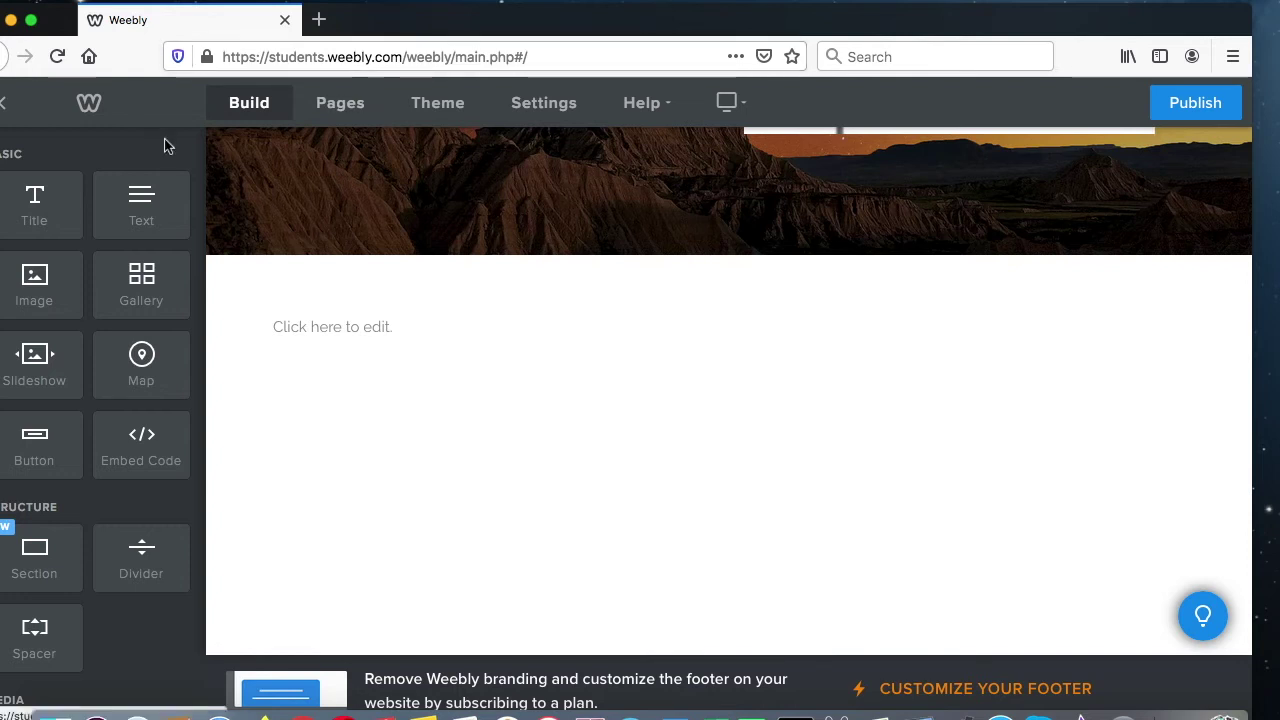
Step: Add another Image block and open the computer's file browser to find Mexico Map.gif
left_click_drag(34, 285, 386, 382)
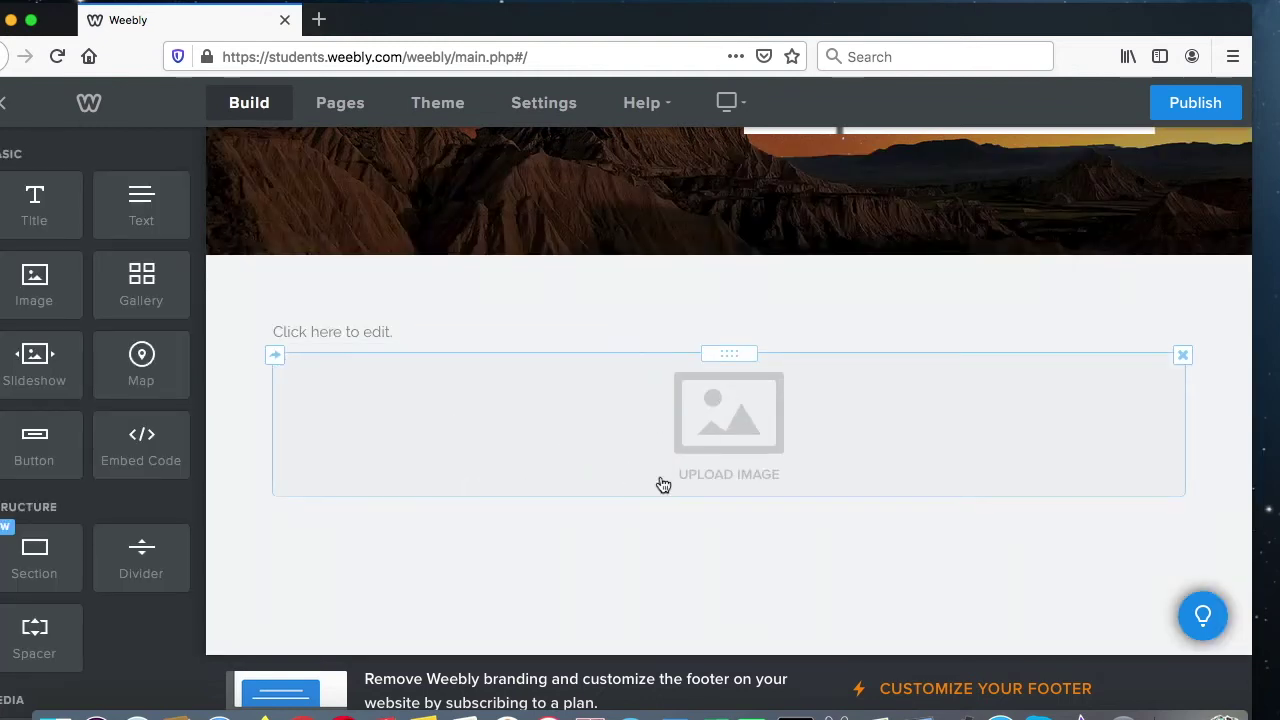
left_click(752, 427)
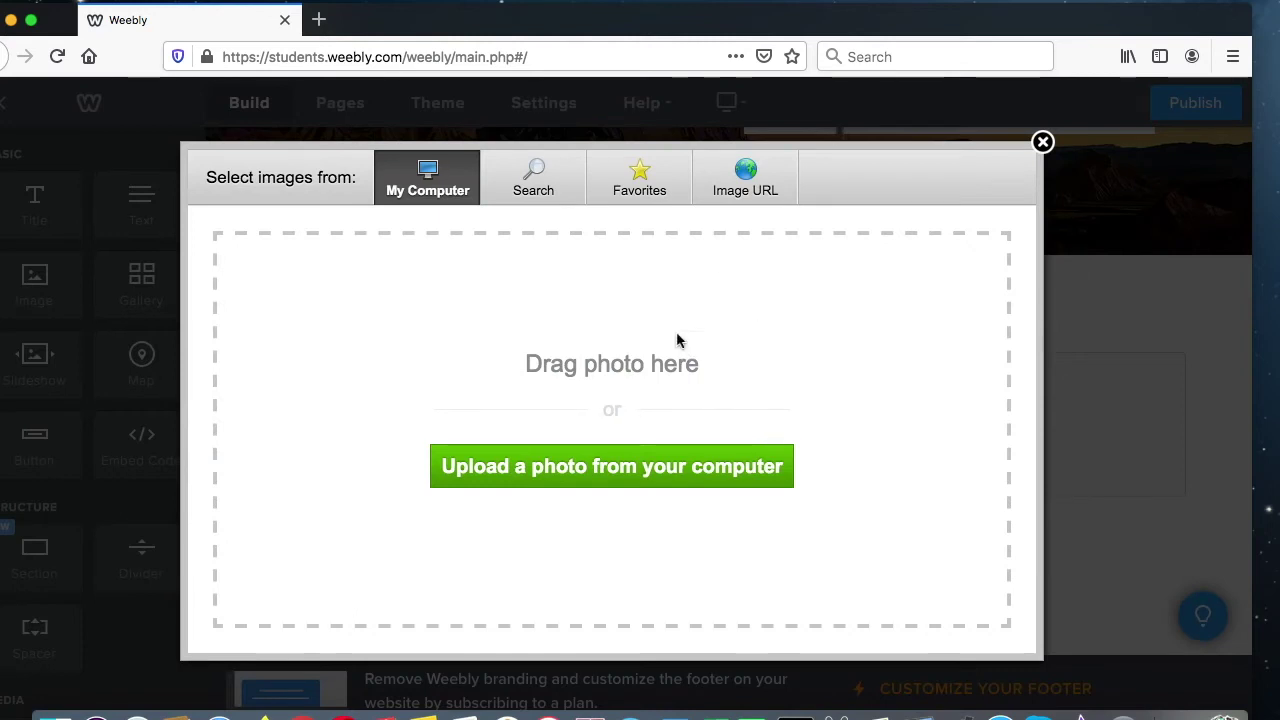
left_click_drag(886, 14, 764, 14)
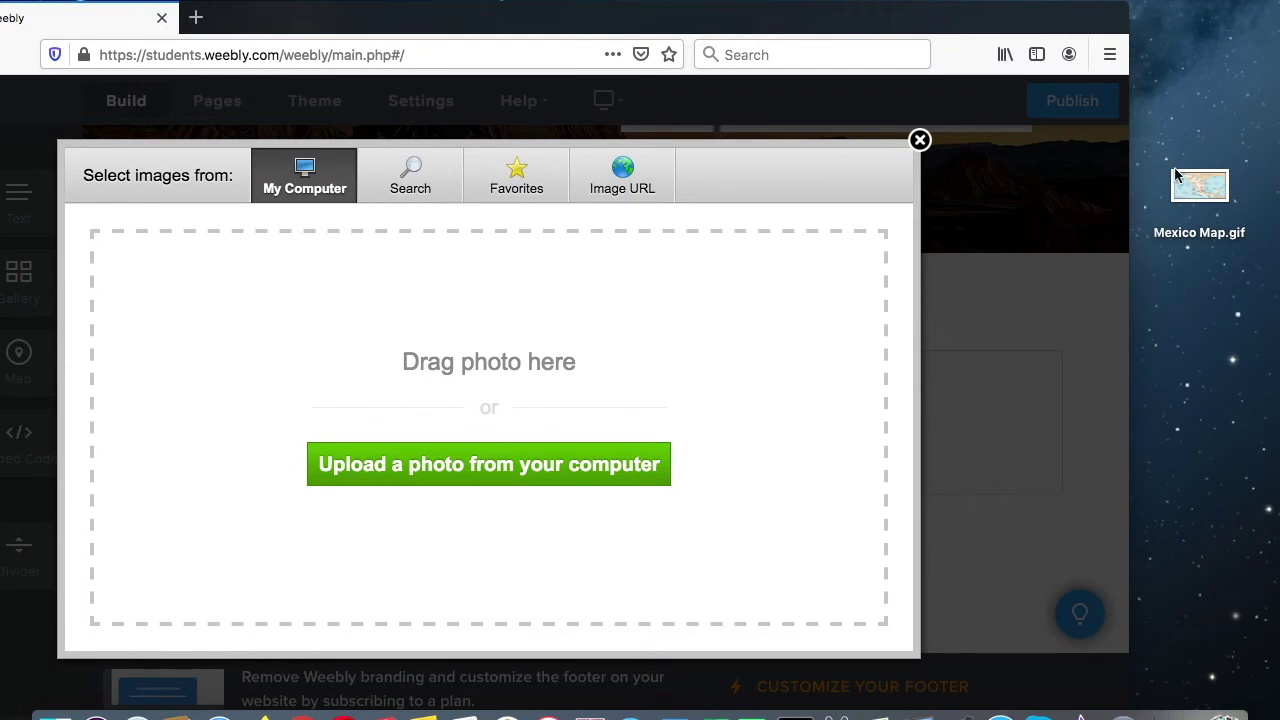
left_click_drag(1180, 183, 706, 309)
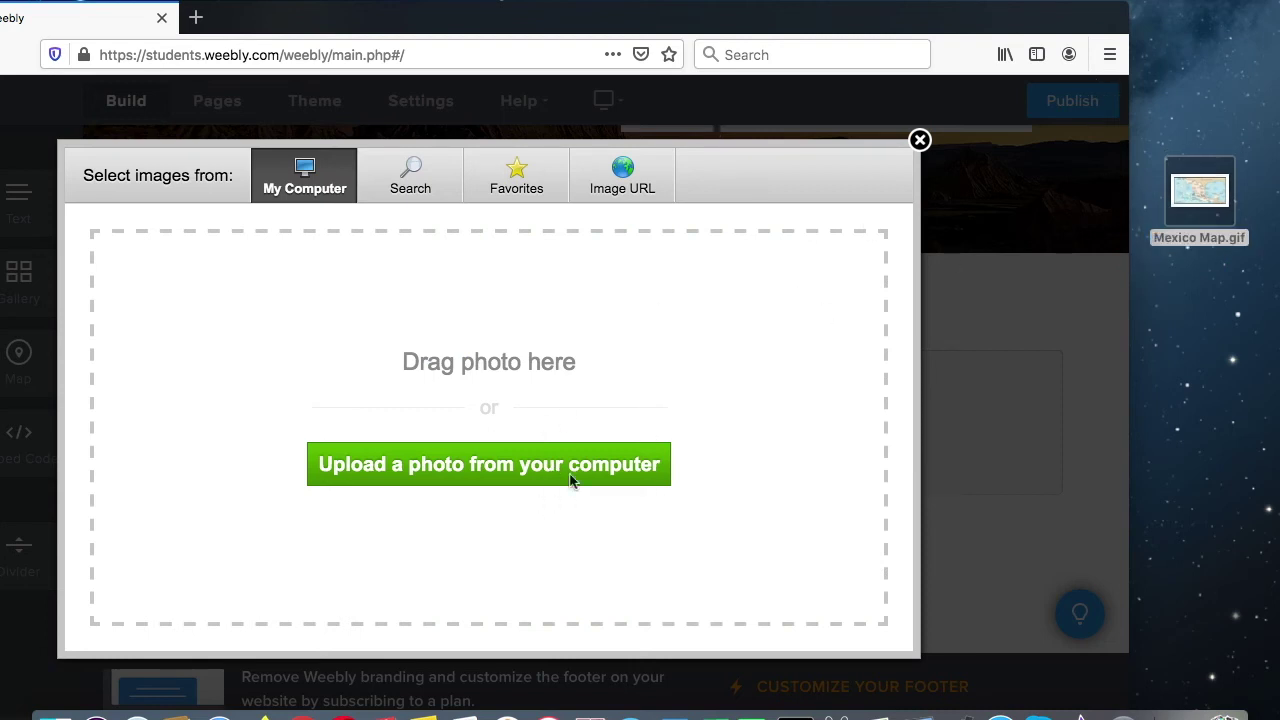
left_click(497, 466)
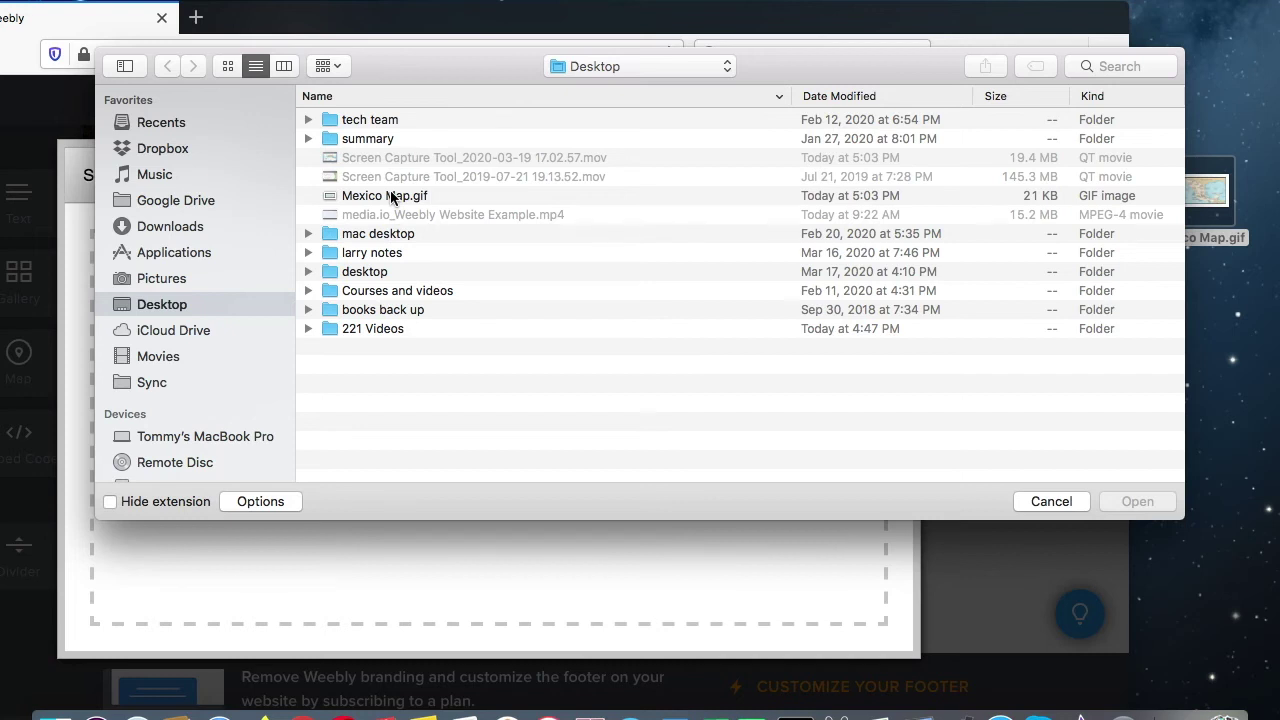
Step: Upload Mexico Map.gif, shrink it with the corner handle, then delete the image block
left_click(391, 197)
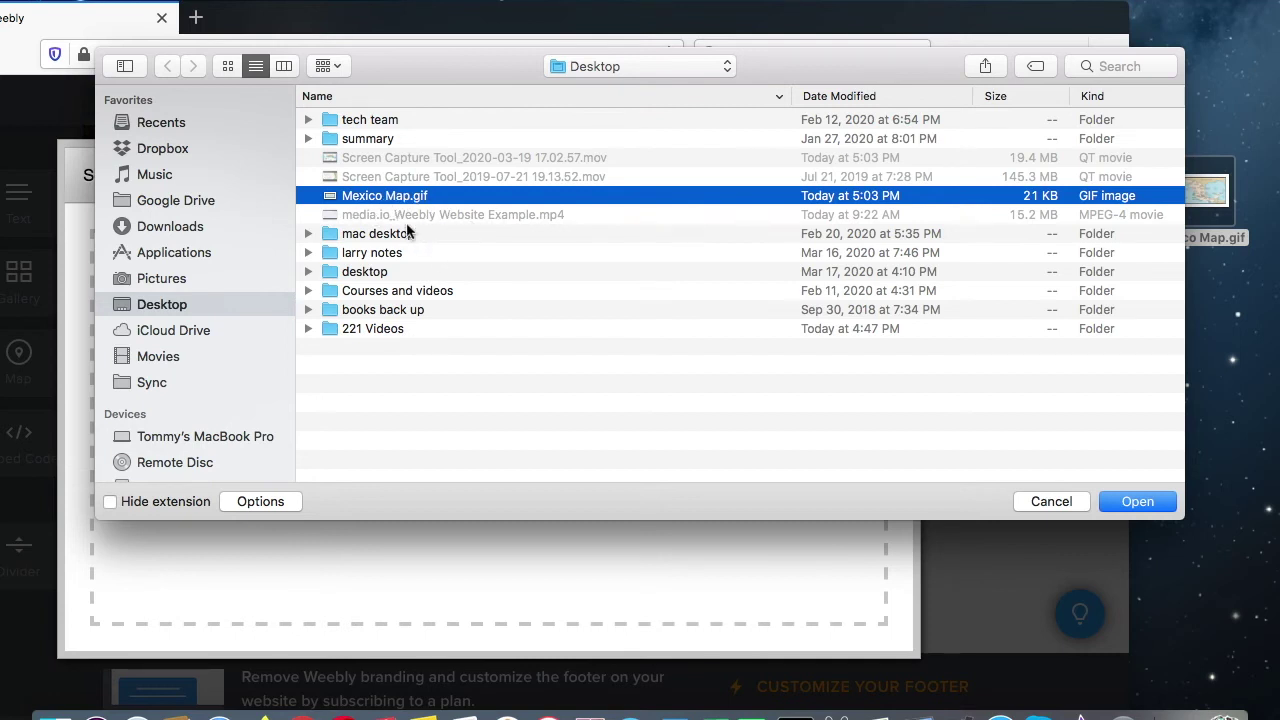
left_click(1140, 502)
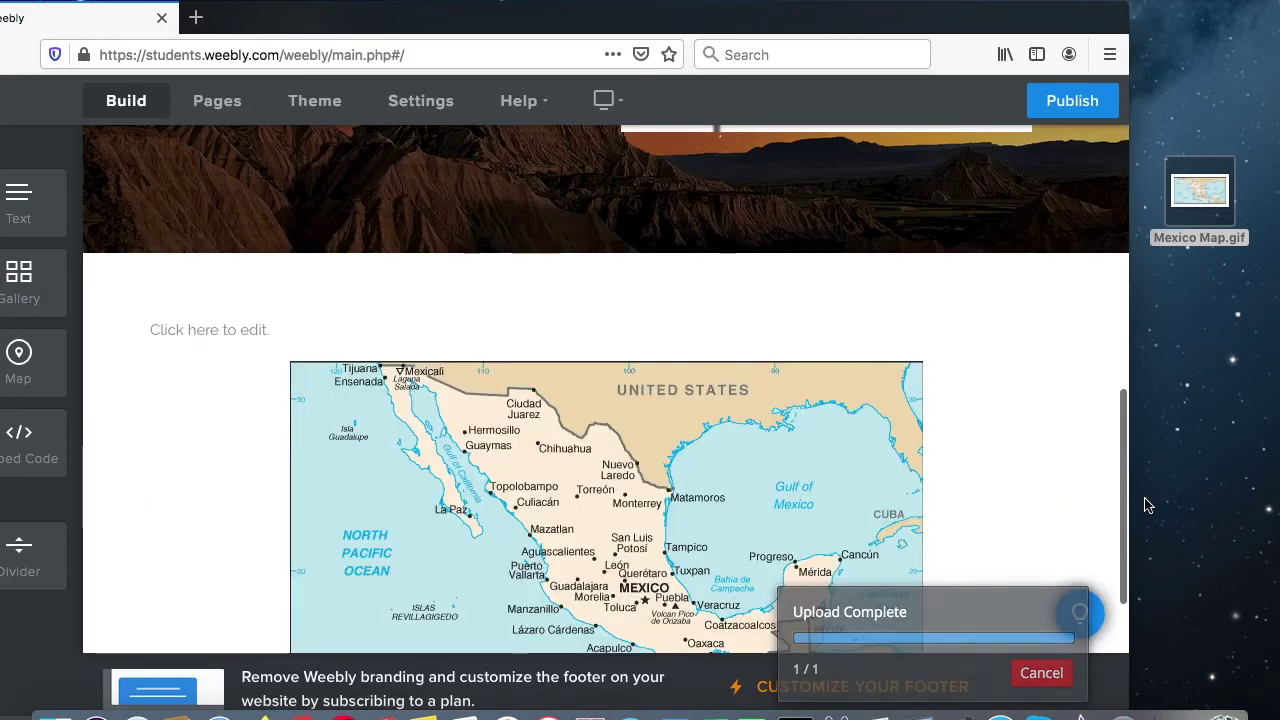
scroll(1000, 455, "down", 2)
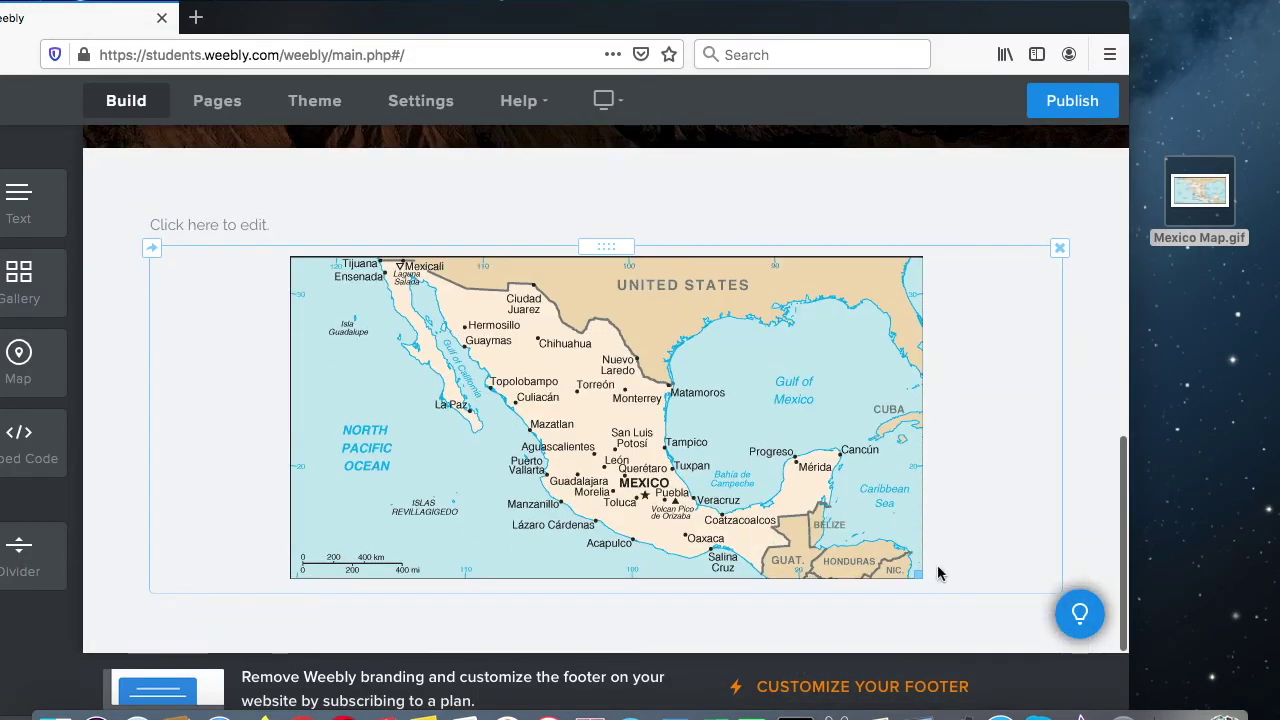
left_click_drag(926, 573, 883, 590)
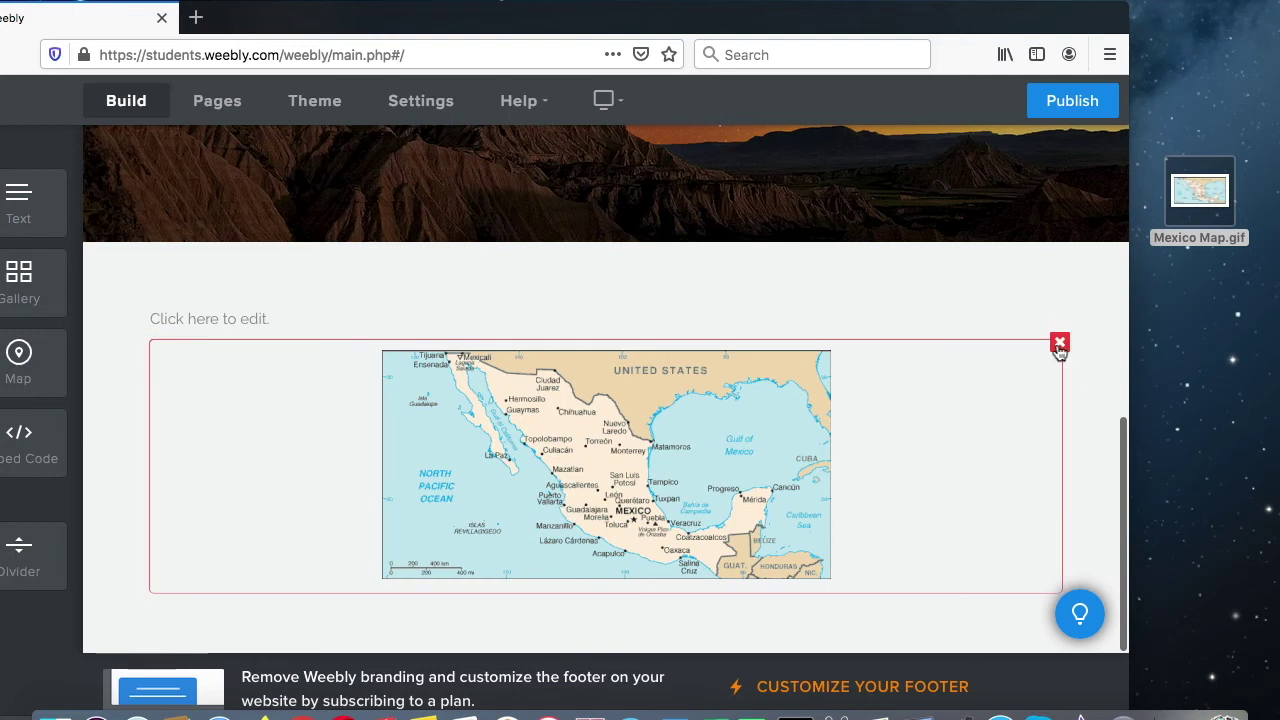
left_click(1060, 344)
left_click(1026, 280)
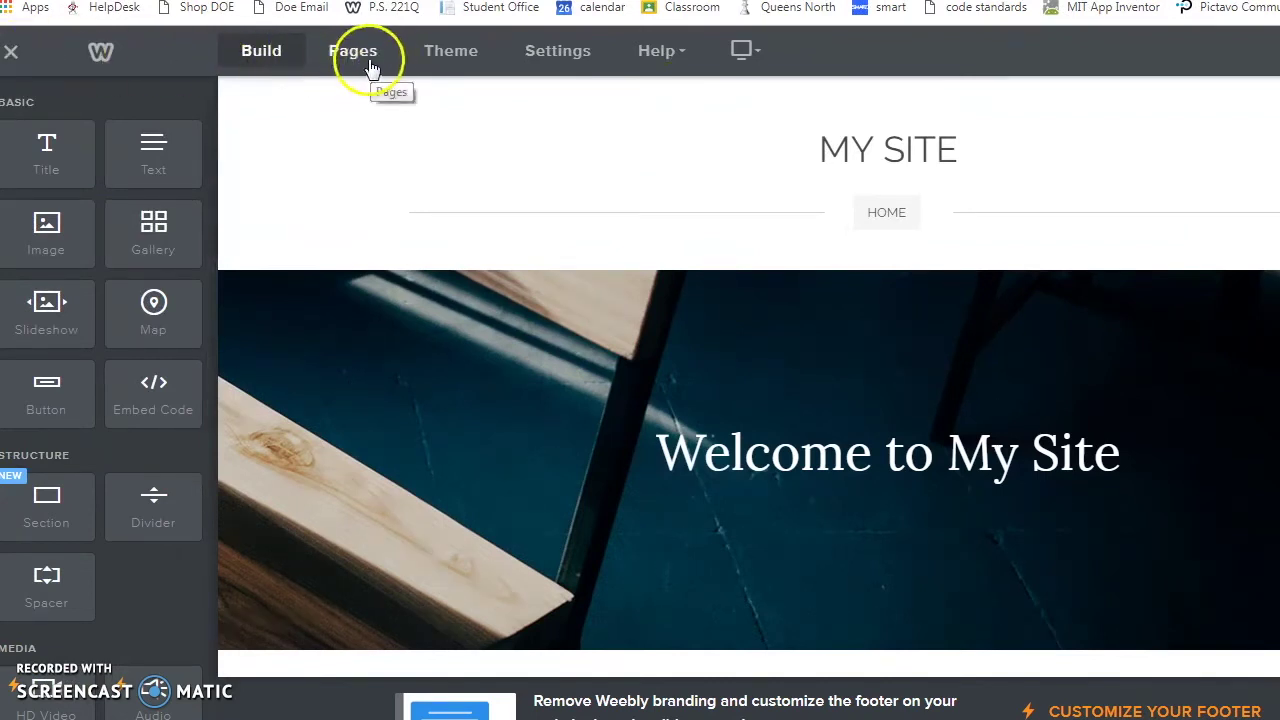
Step: Add a standard page named Writing, which appears beside HOME in the navigation
left_click(370, 66)
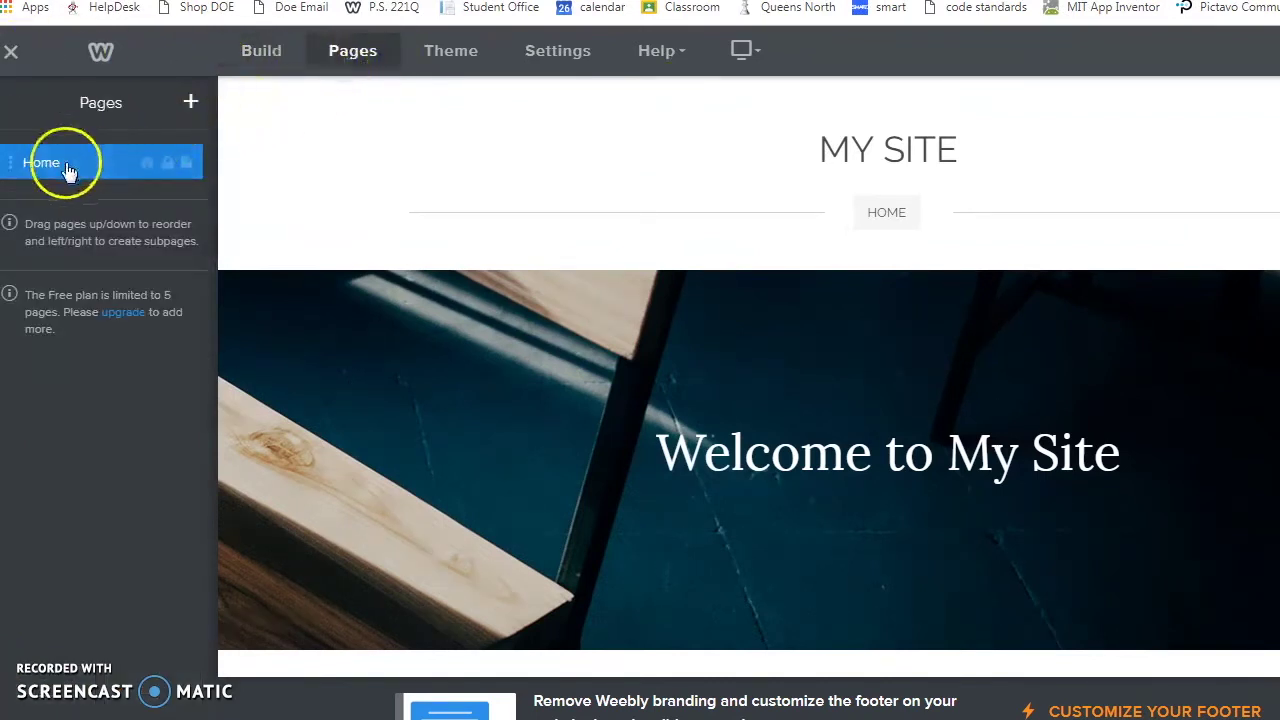
left_click(191, 103)
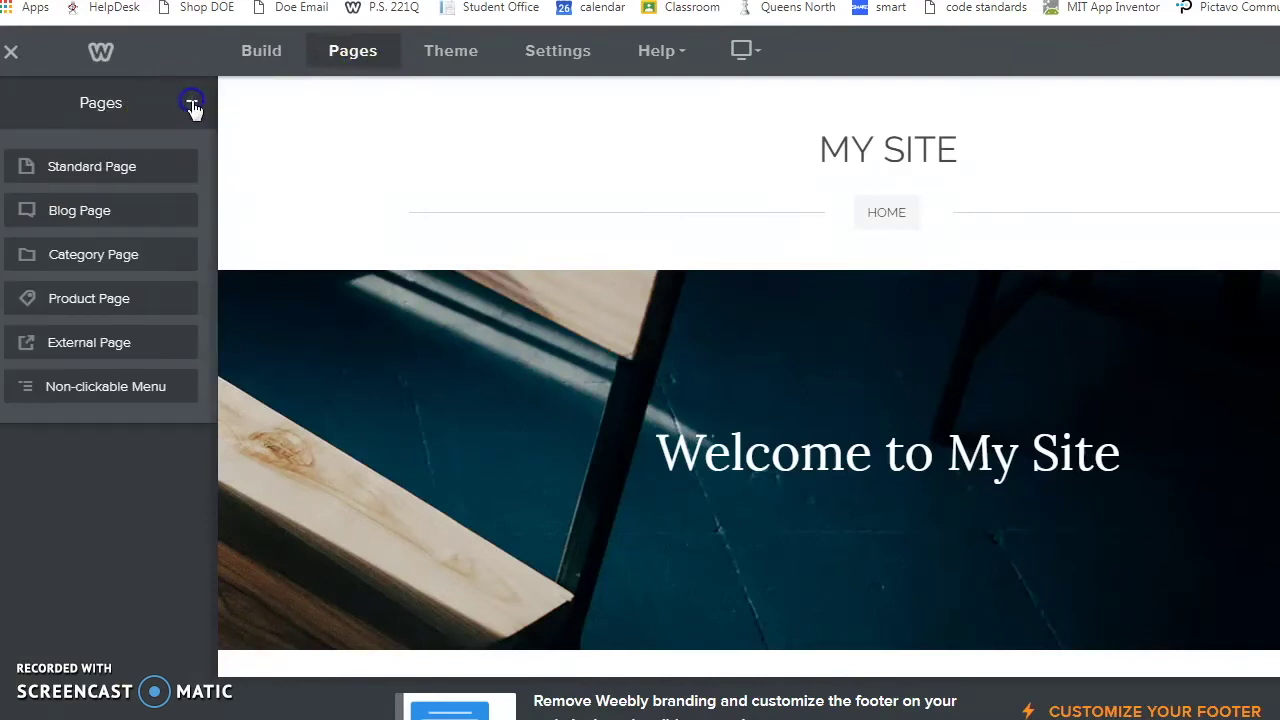
left_click(90, 172)
type("Wr")
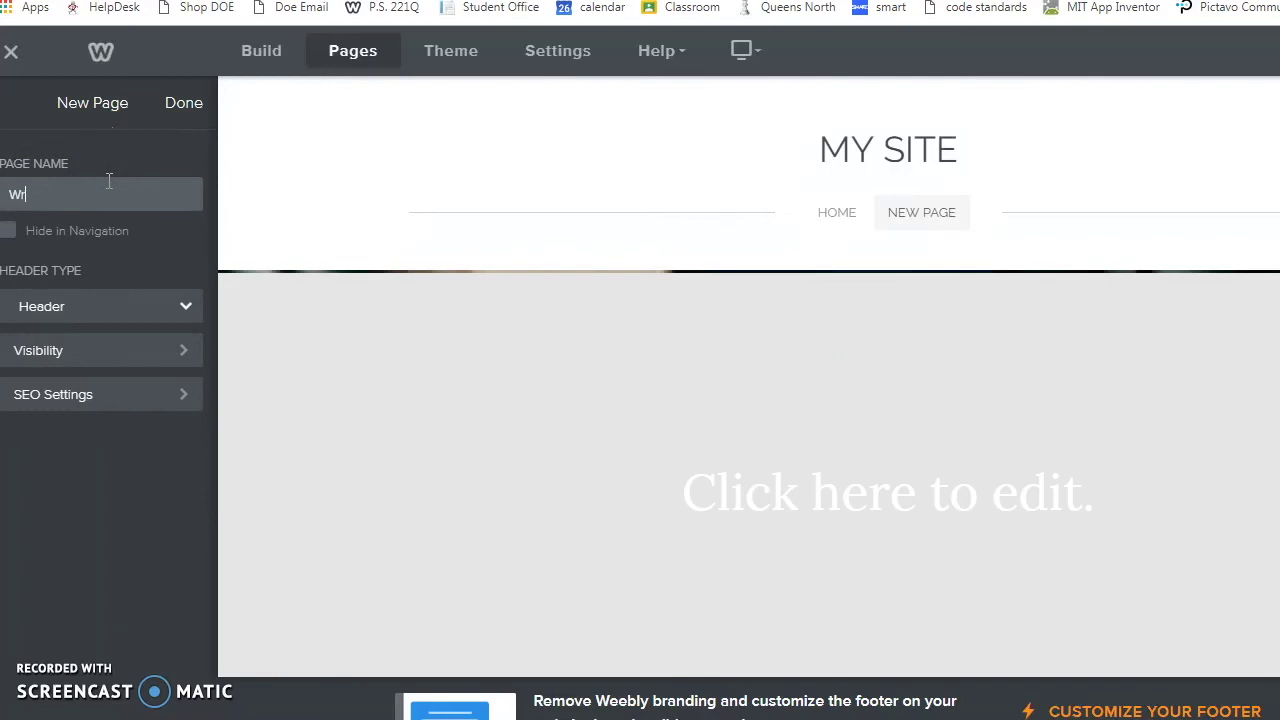
type("iting")
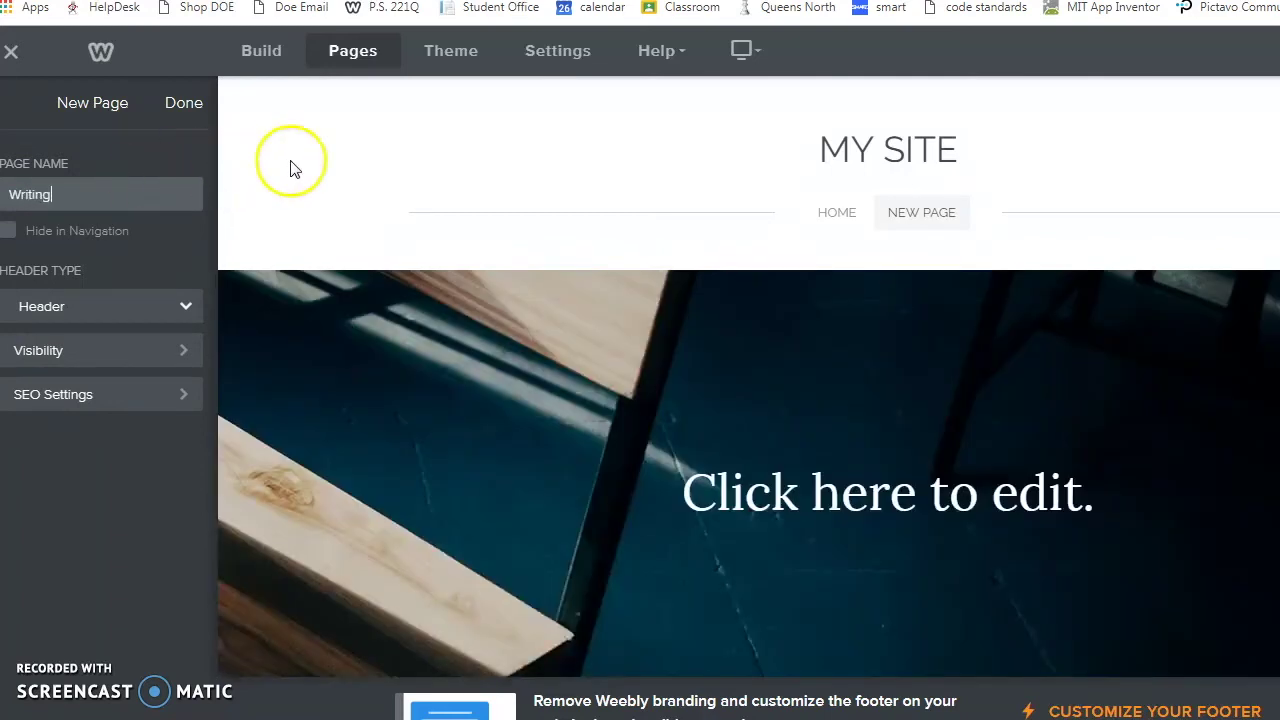
left_click(838, 220)
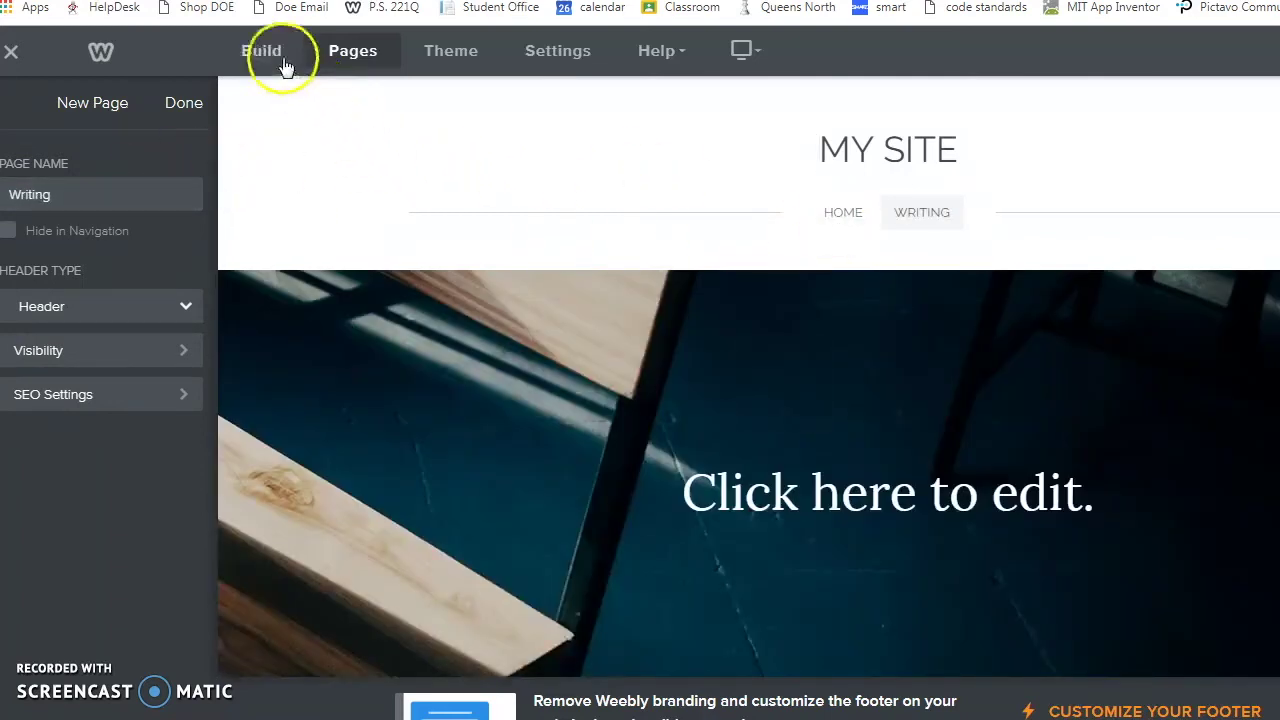
Step: On the Writing page, type 'Mayan Writing' as the banner headline
left_click(280, 58)
left_click(843, 213)
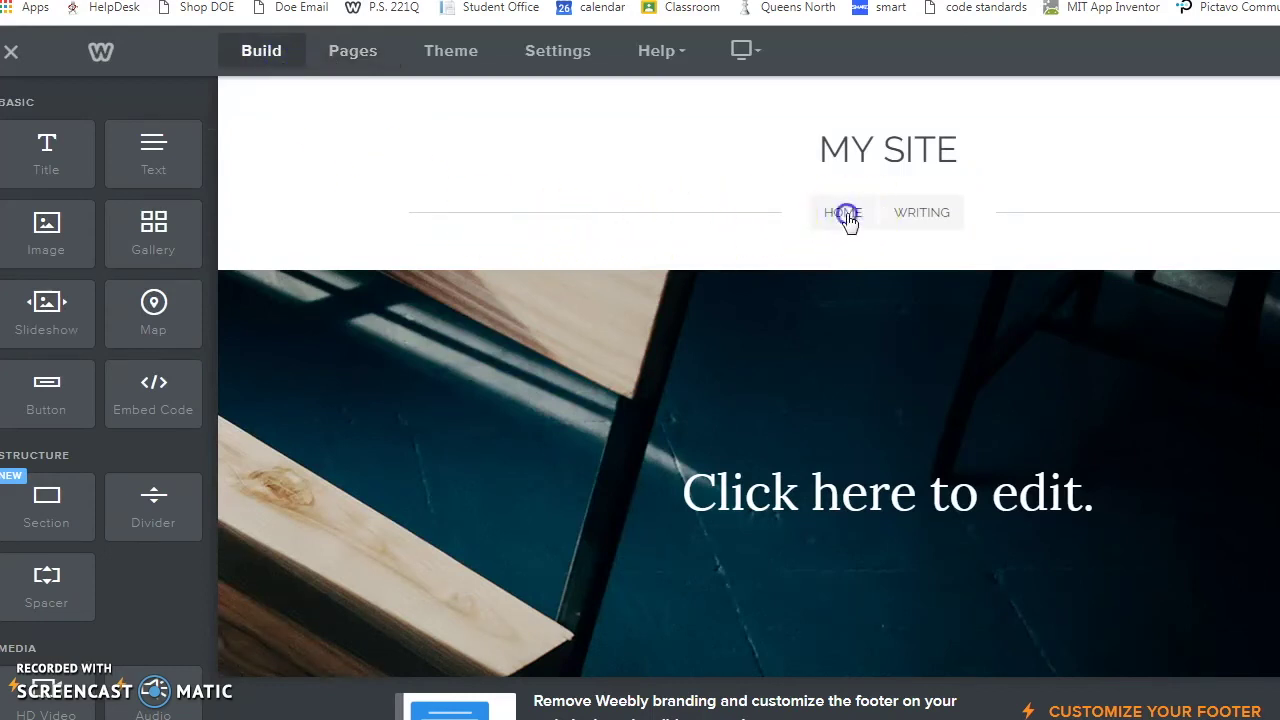
left_click(905, 216)
scroll(850, 282, "down", 3)
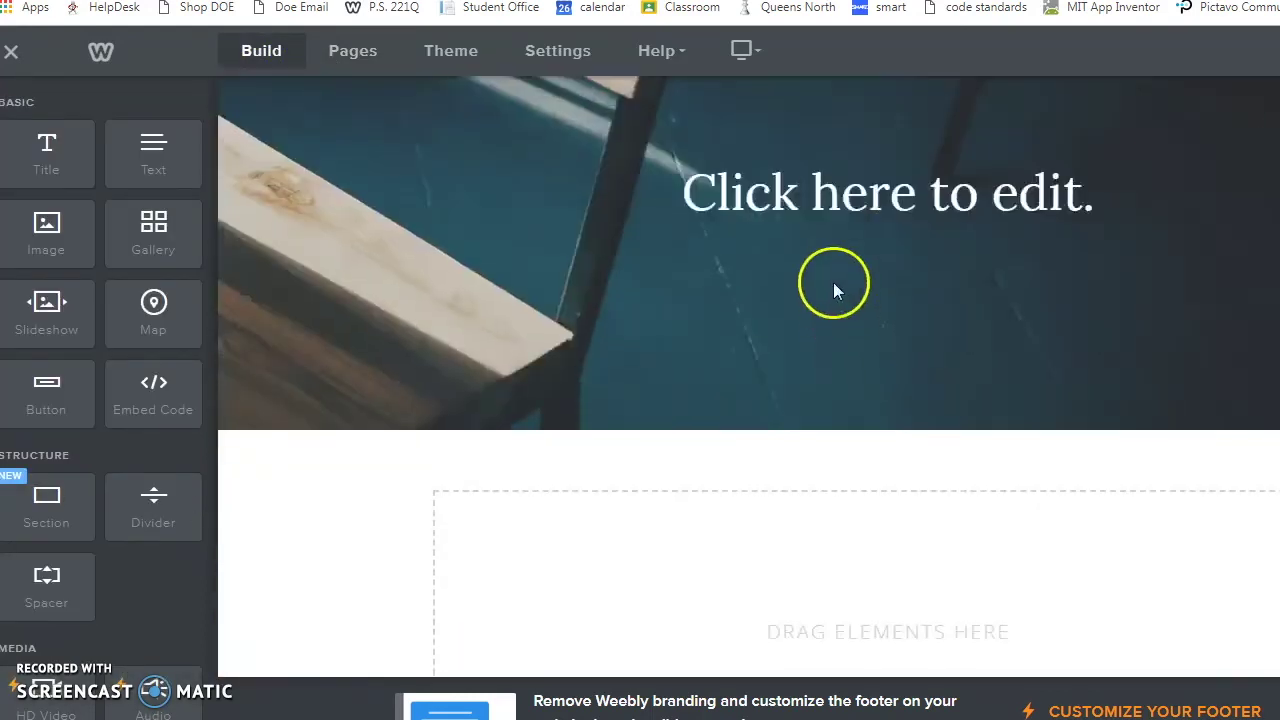
scroll(830, 280, "up", 1)
left_click(823, 295)
type("M")
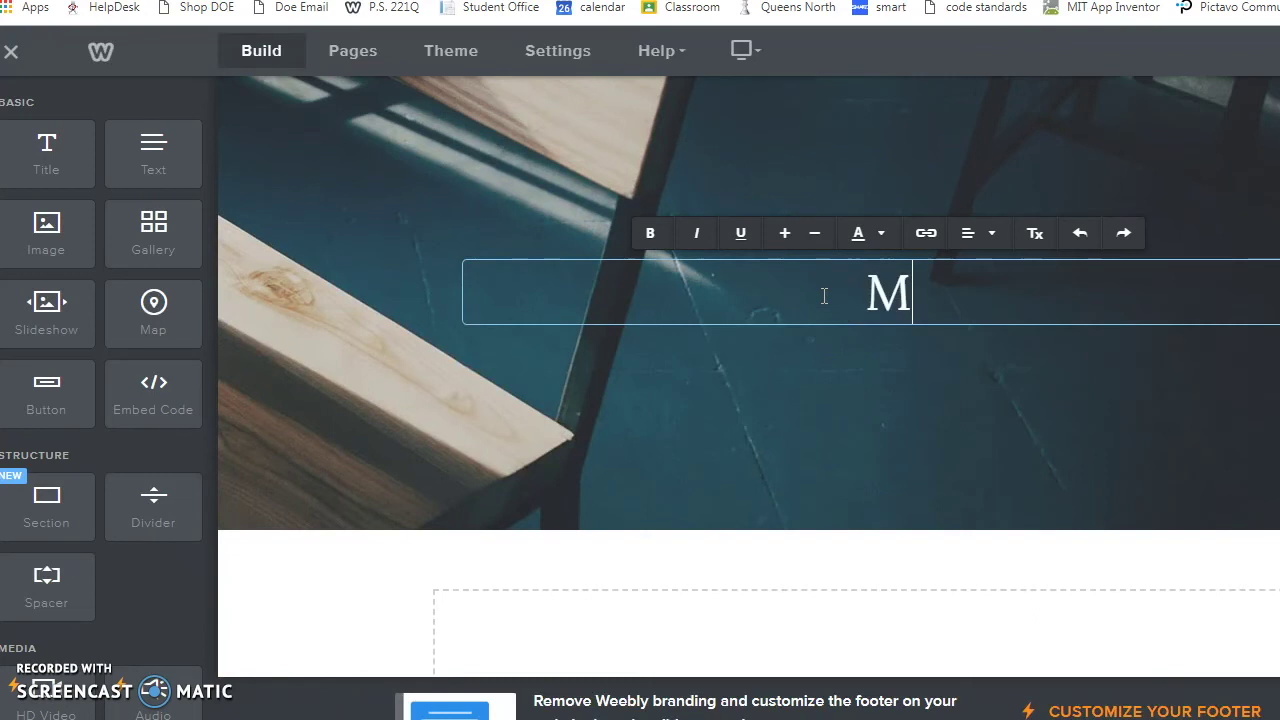
type("ayan Writing")
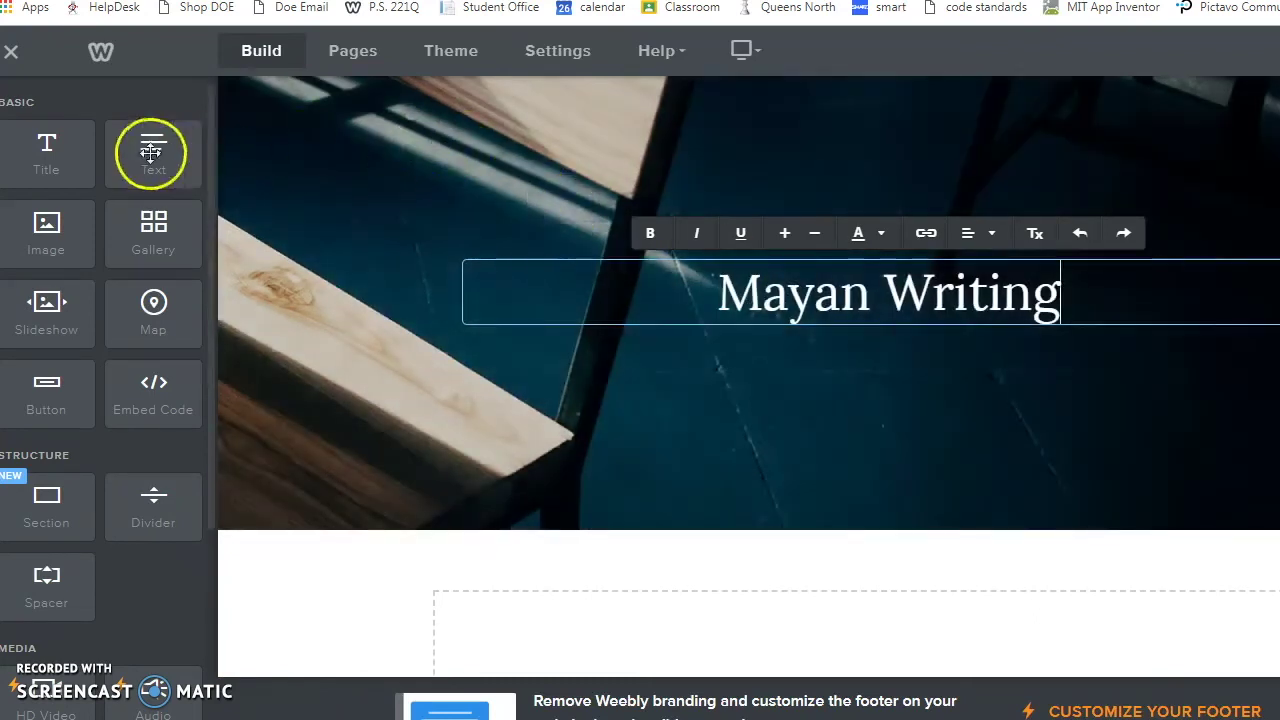
Step: Add a text block below the headline, then type and erase some practice text
left_click_drag(150, 152, 632, 600)
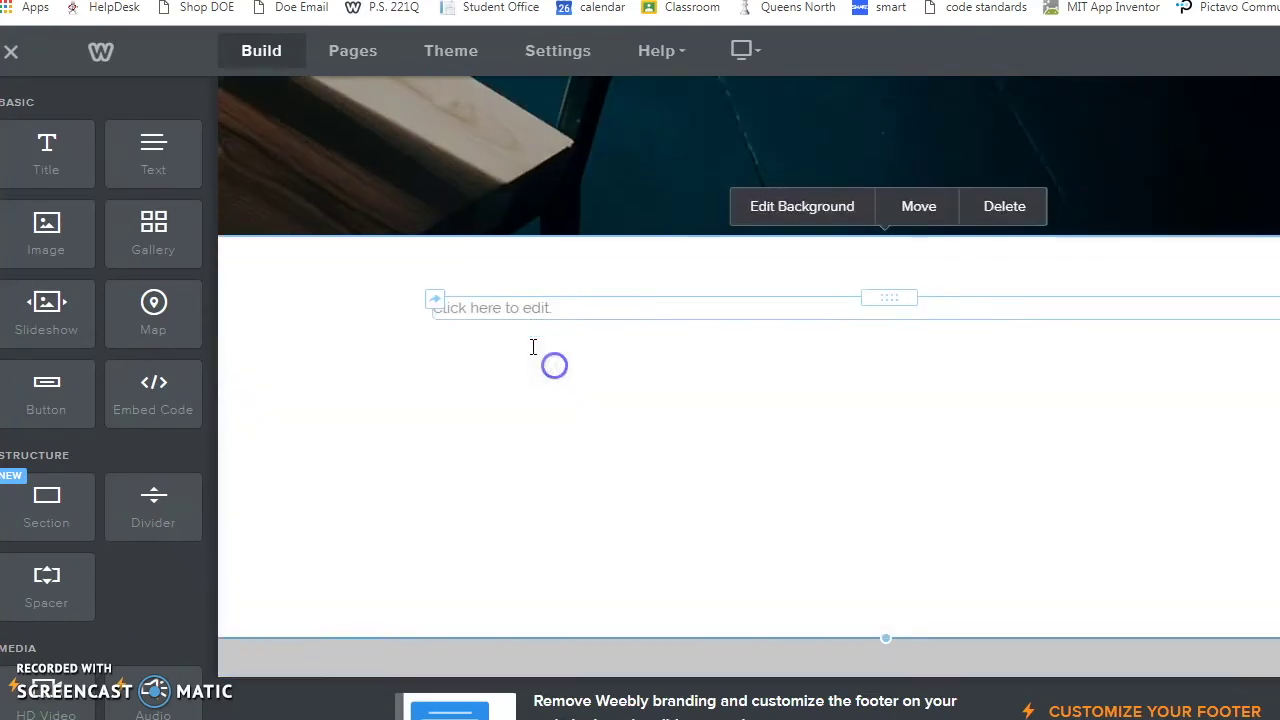
left_click(526, 310)
type("Tj")
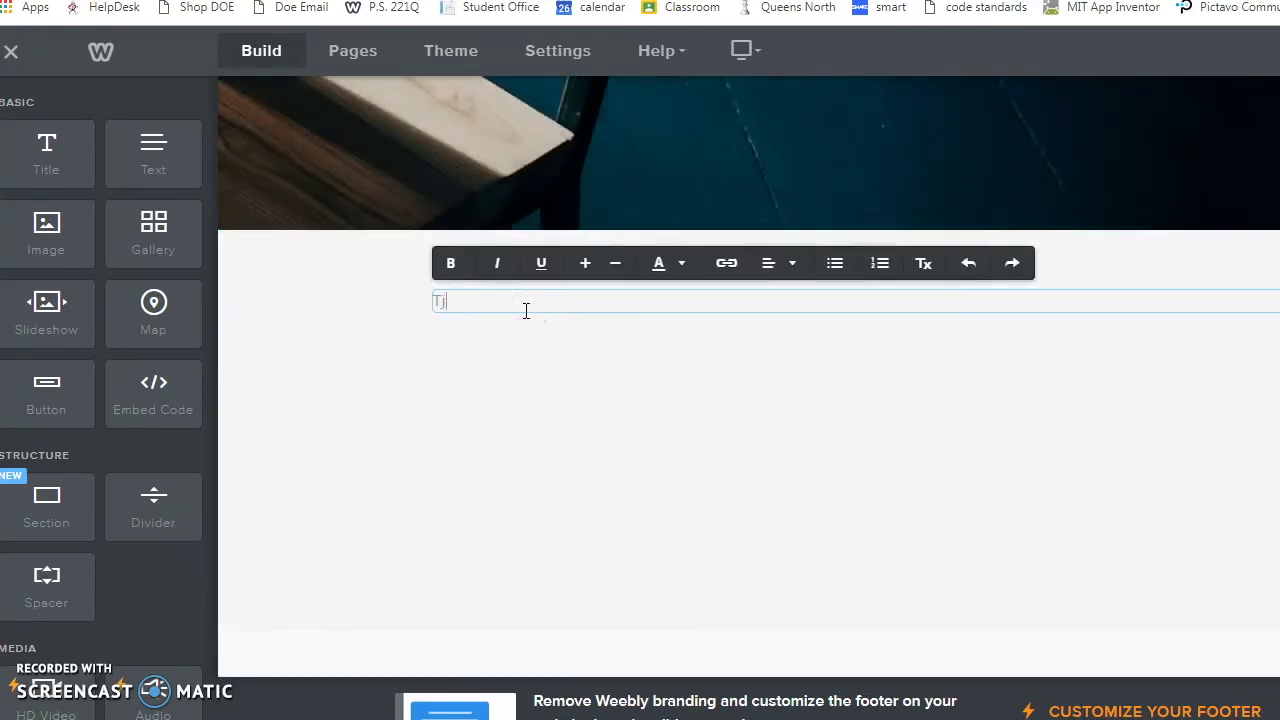
type("akljdfklasdjfkl ajsdfl ajsdfl ajsefkld")
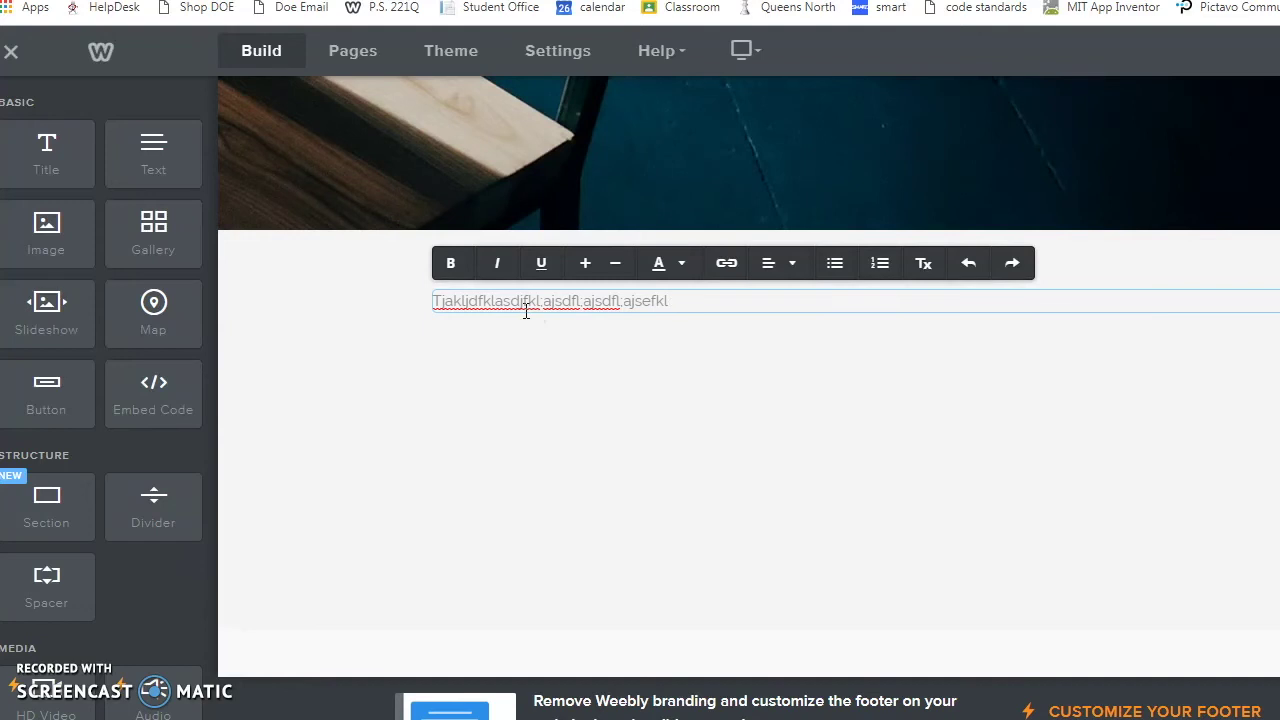
key("BackSpace")
key("BackSpace")
key("BackSpace")
key("BackSpace")
key("BackSpace")
key("BackSpace")
key("BackSpace")
key("BackSpace")
key("BackSpace")
key("BackSpace")
key("BackSpace")
key("BackSpace")
key("BackSpace")
key("BackSpace")
key("BackSpace")
key("BackSpace")
key("BackSpace")
key("BackSpace")
key("BackSpace")
key("BackSpace")
Step: Delete the 'Mayan Writing' title text and bring up the Writing page's settings
scroll(580, 348, "up", 1)
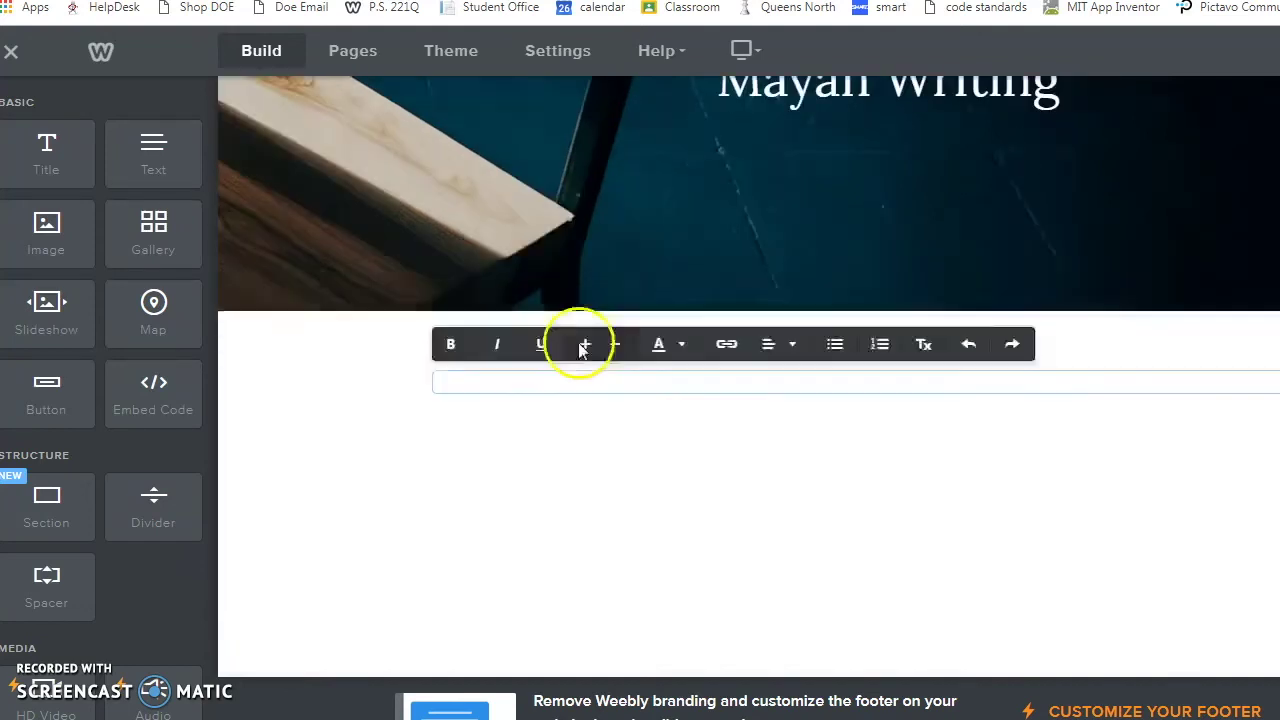
scroll(840, 457, "up", 4)
left_click(908, 503)
left_click_drag(1063, 503, 633, 510)
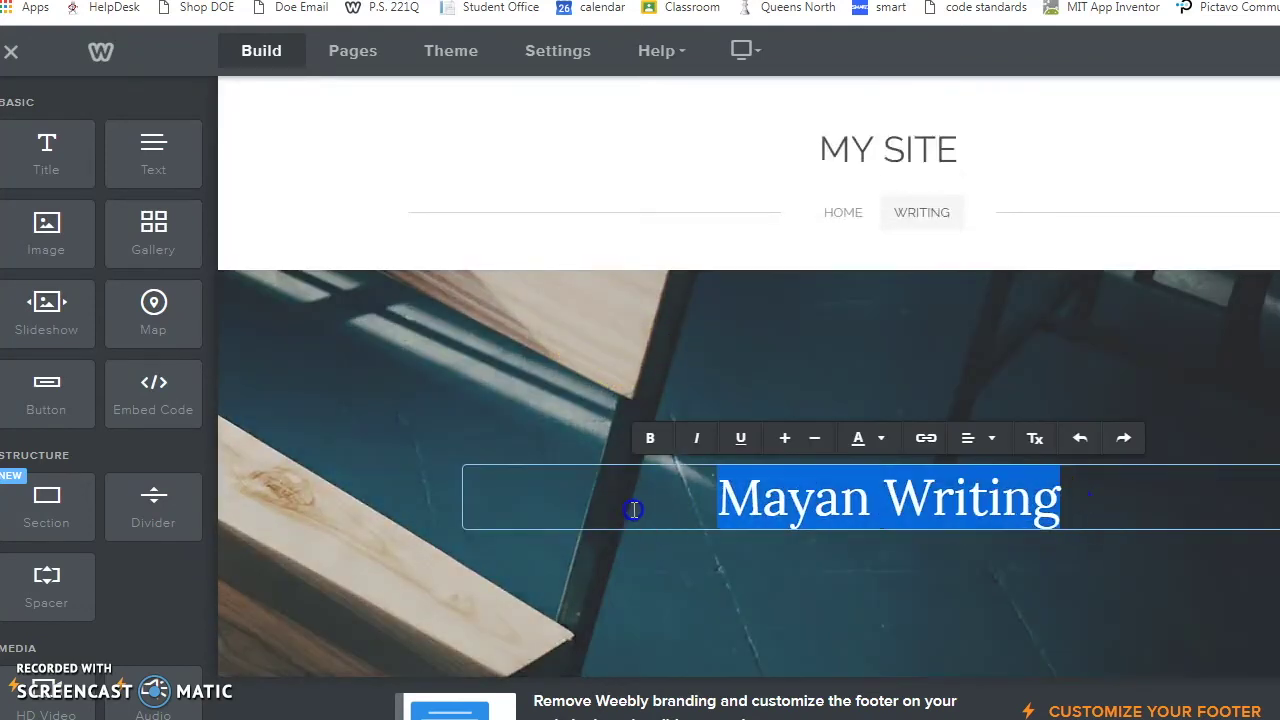
key("BackSpace")
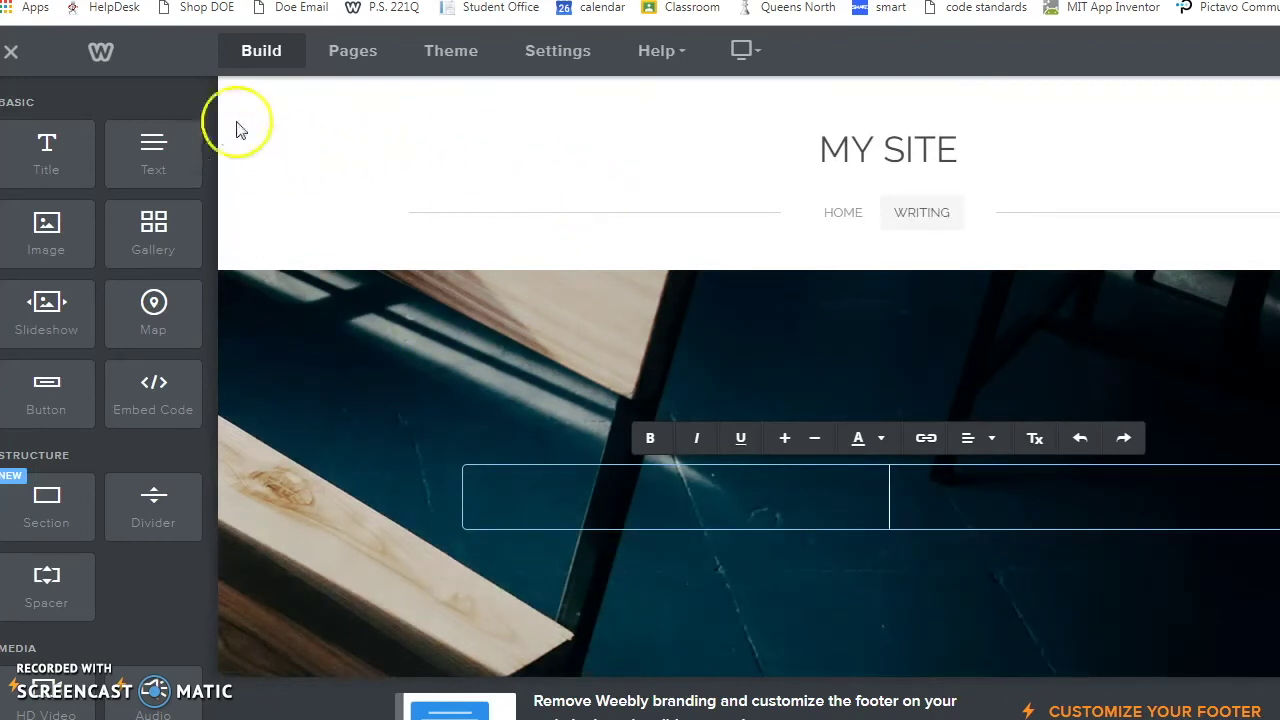
left_click(362, 55)
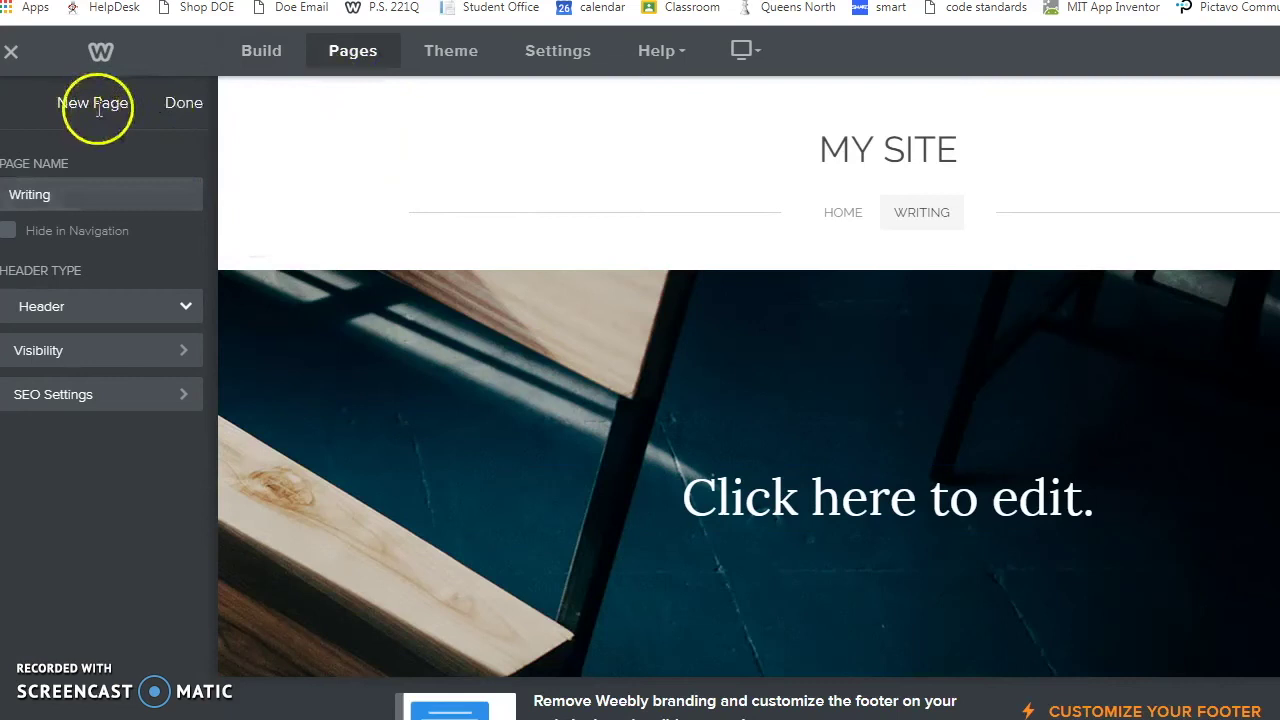
Step: Add a standard page named 'Social Structure & Daily Life'
left_click(183, 103)
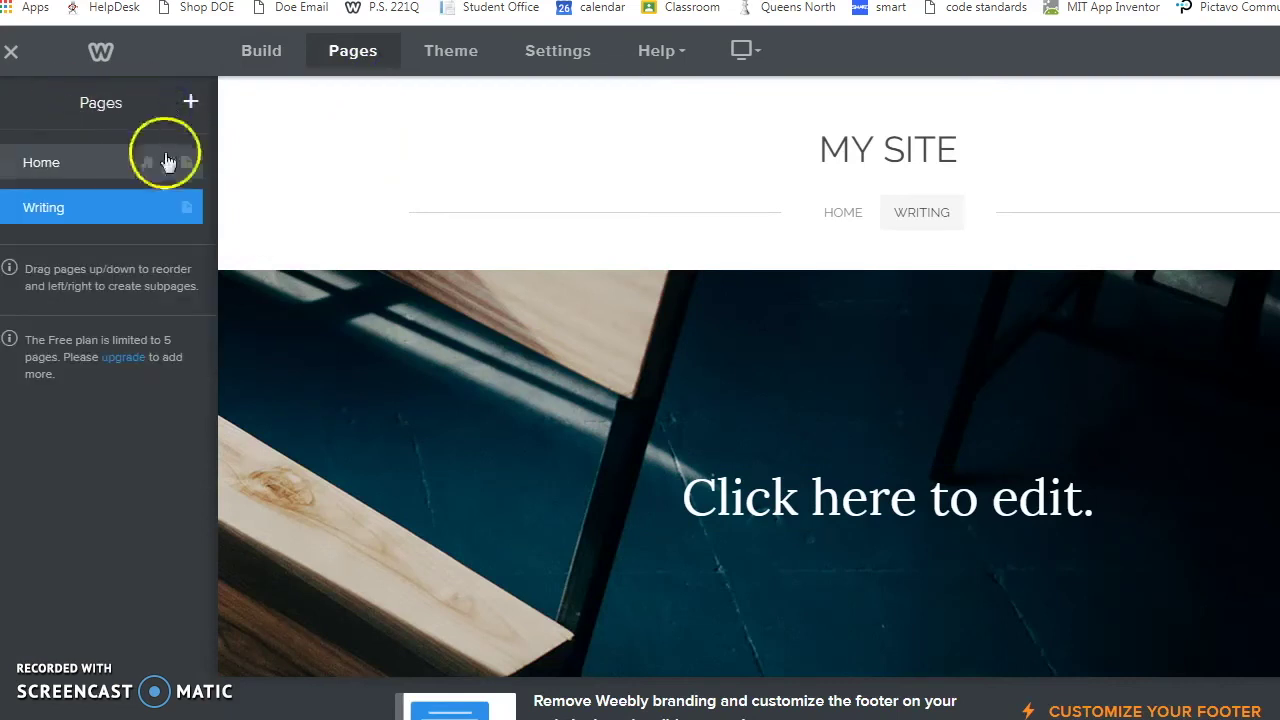
left_click(191, 103)
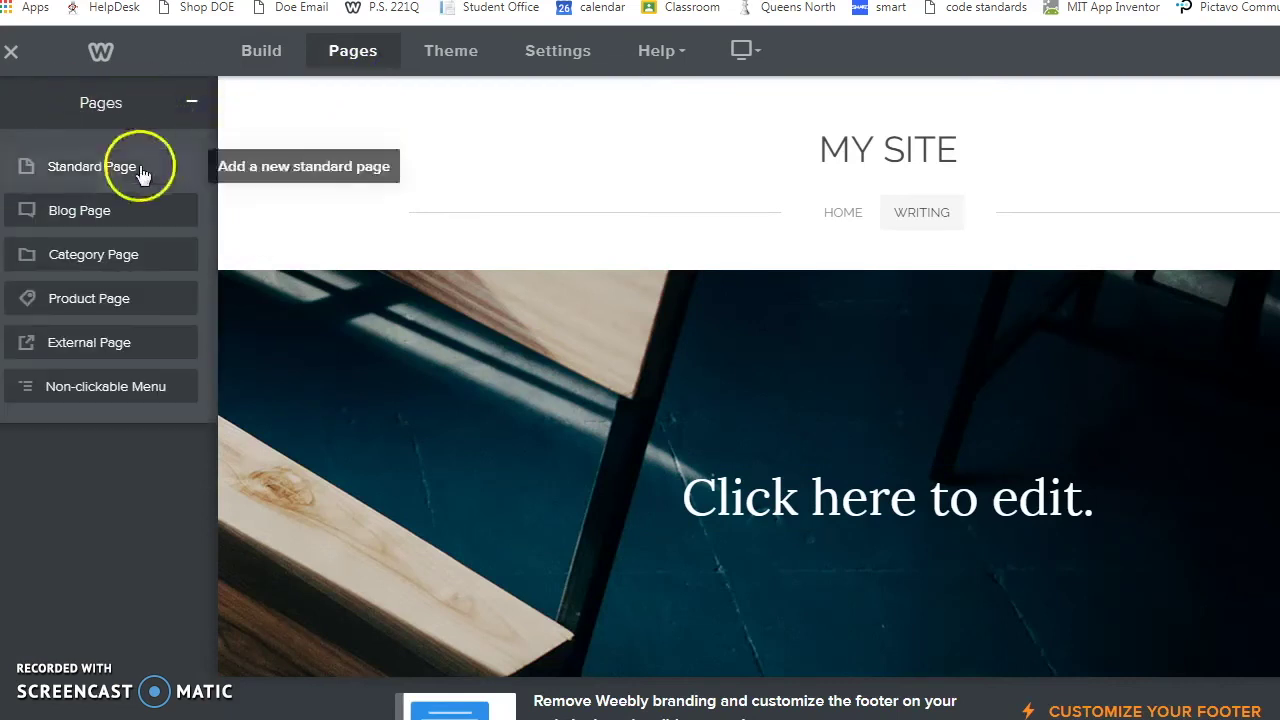
left_click(92, 166)
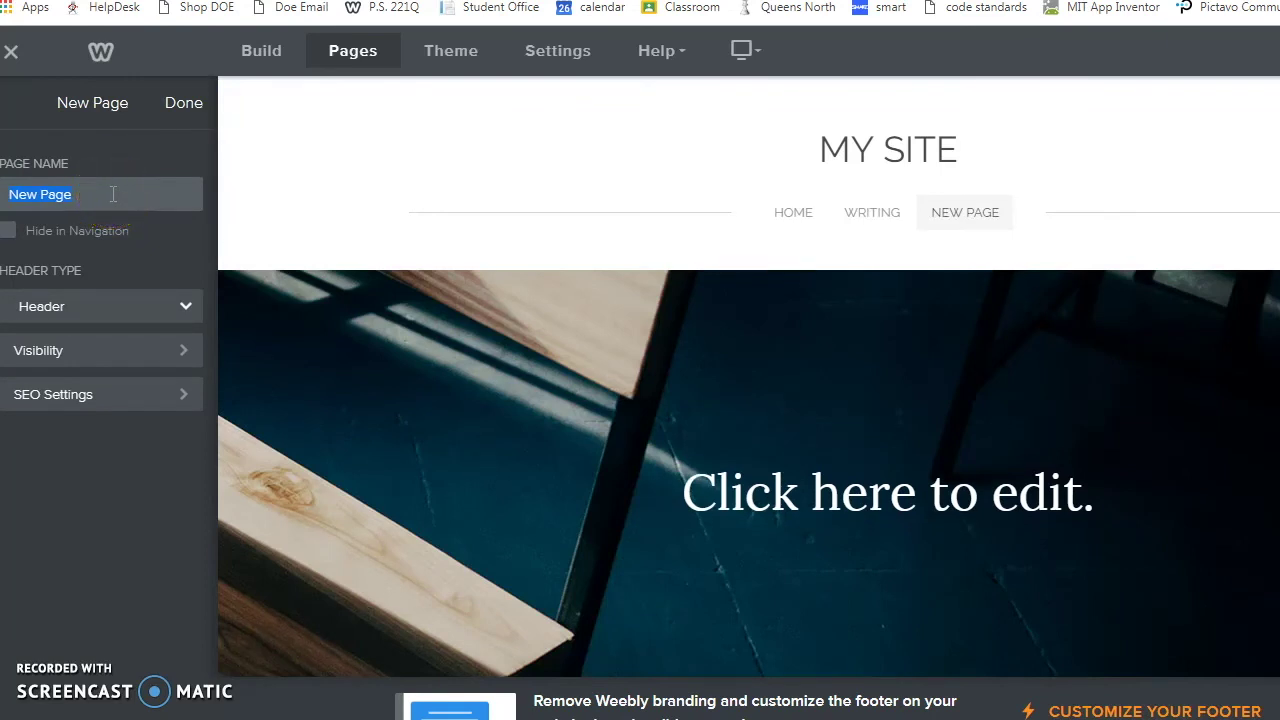
type("Social Structur")
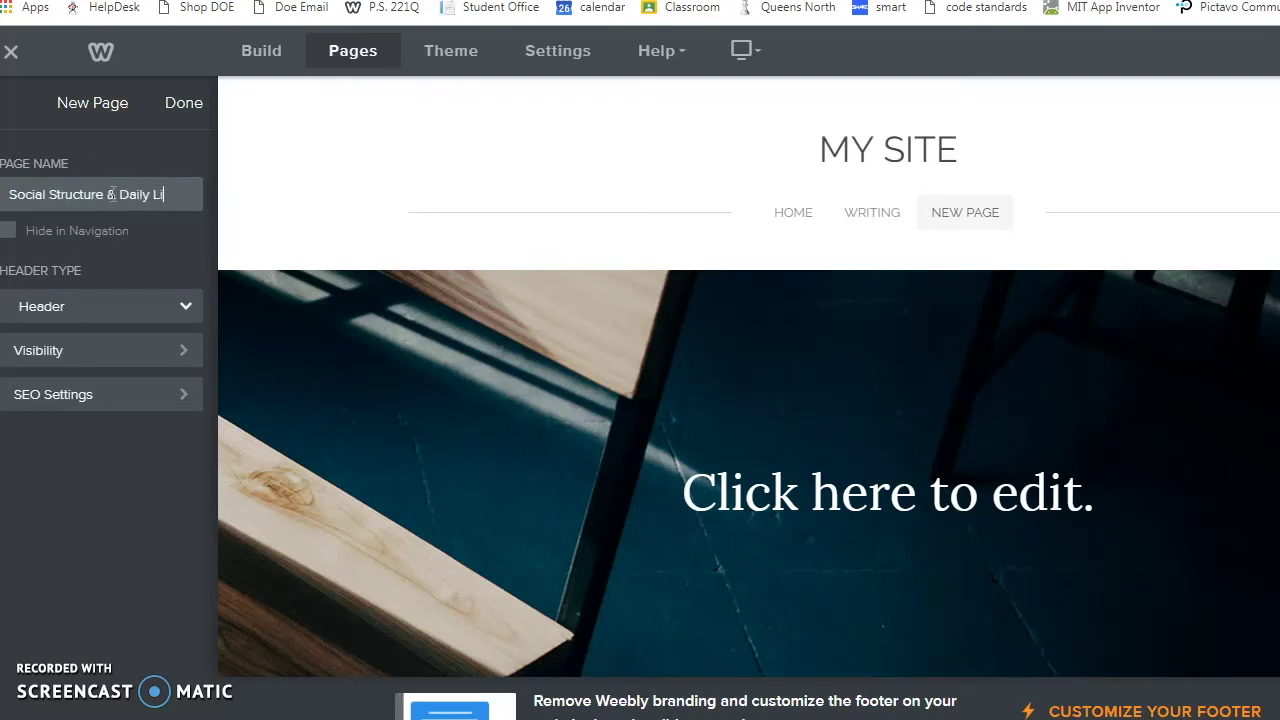
left_click(184, 103)
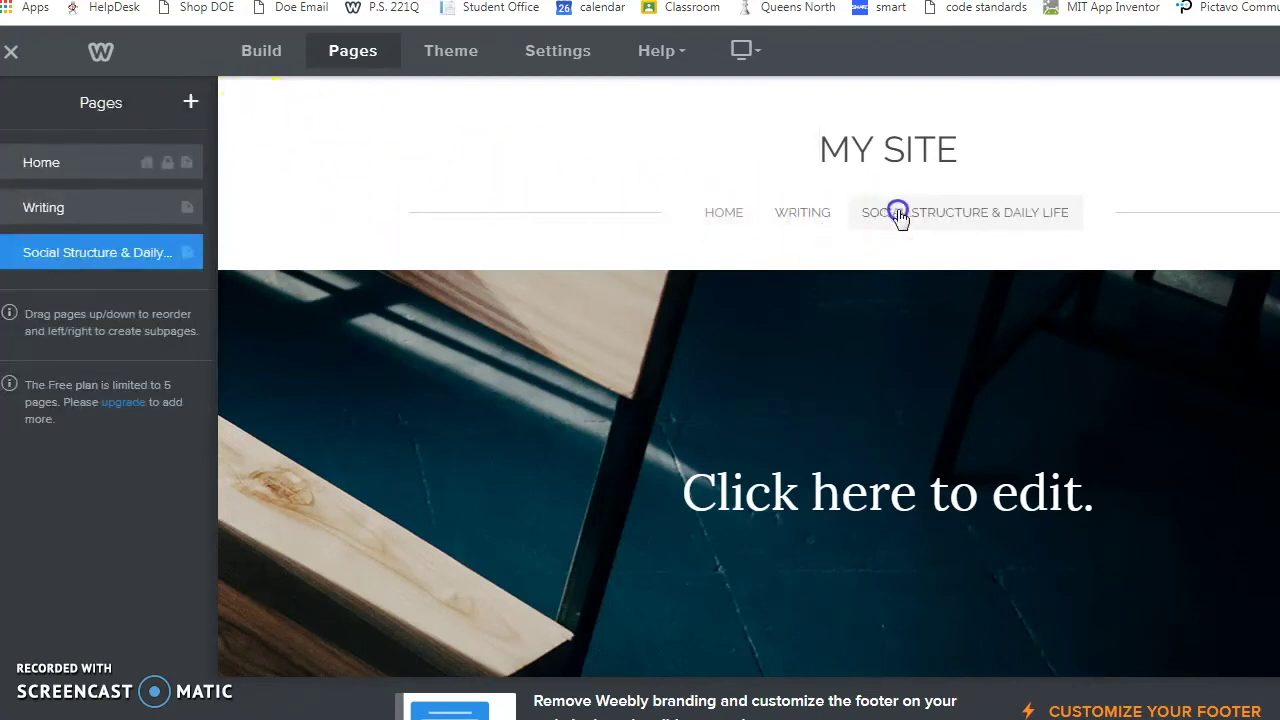
Step: Set the new page's banner title to 'Social Structure and Daily Life'
left_click(809, 474)
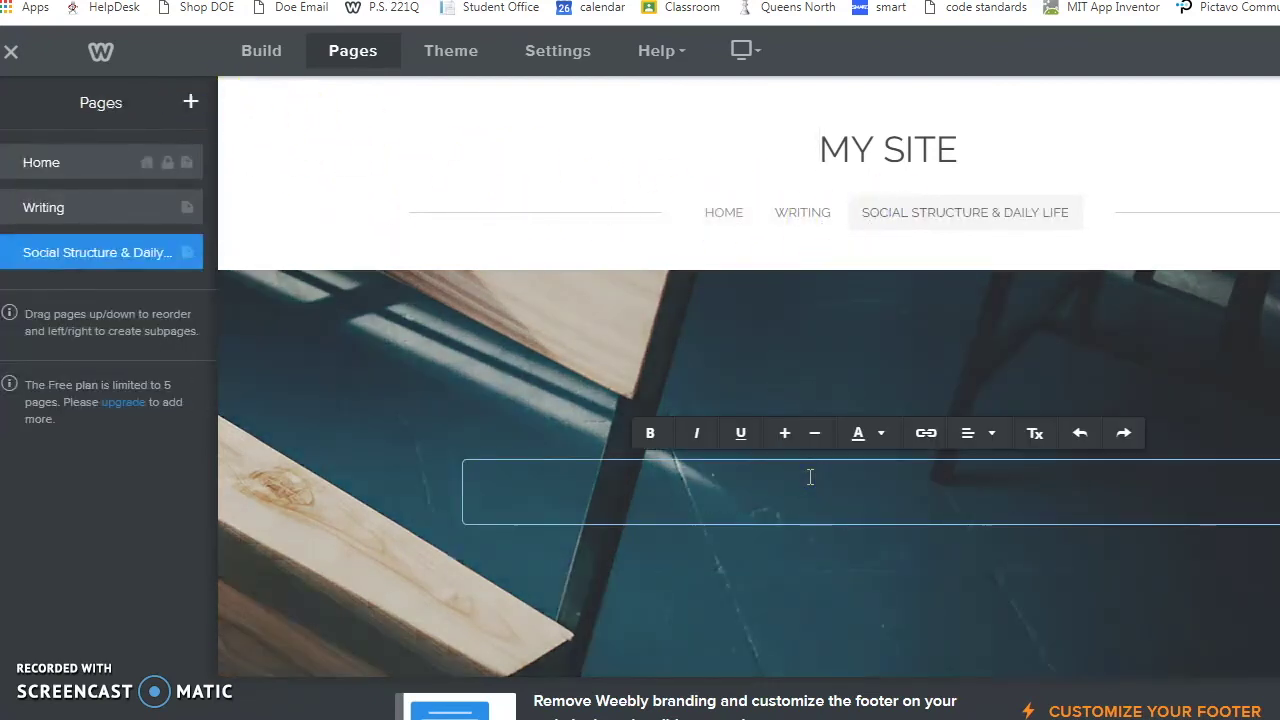
type("Social Structur")
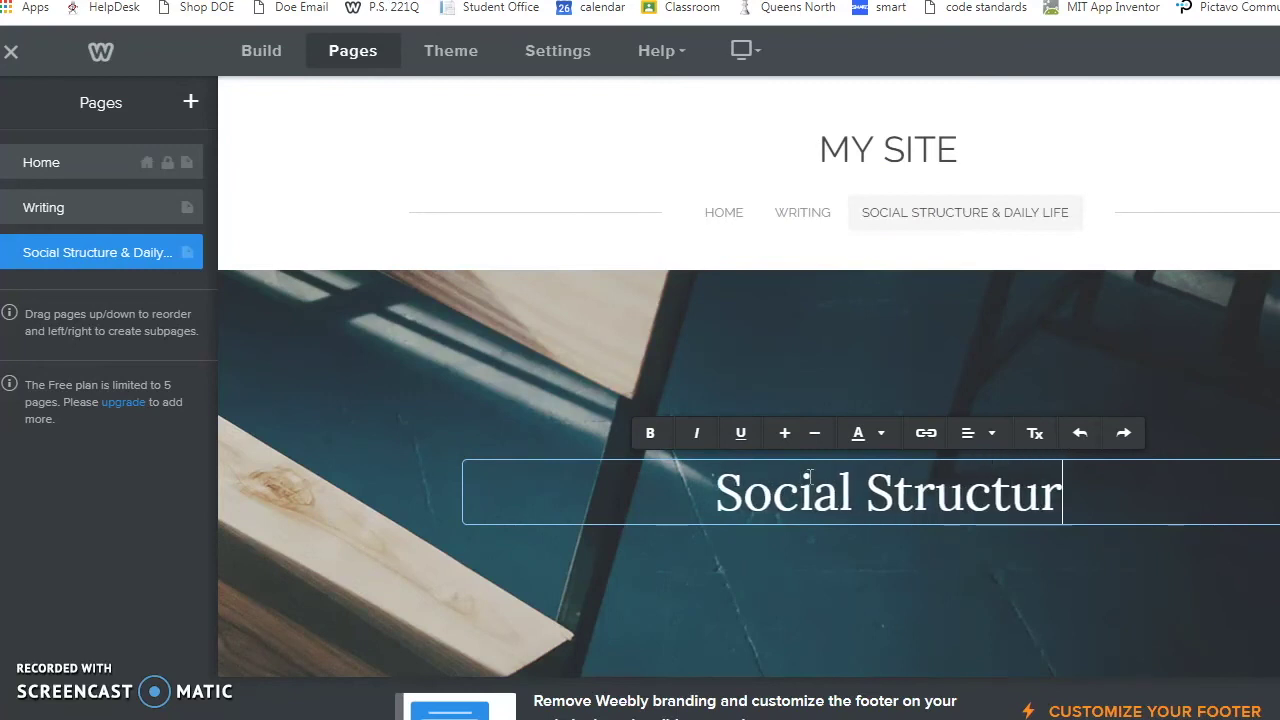
type("e and Daily Life")
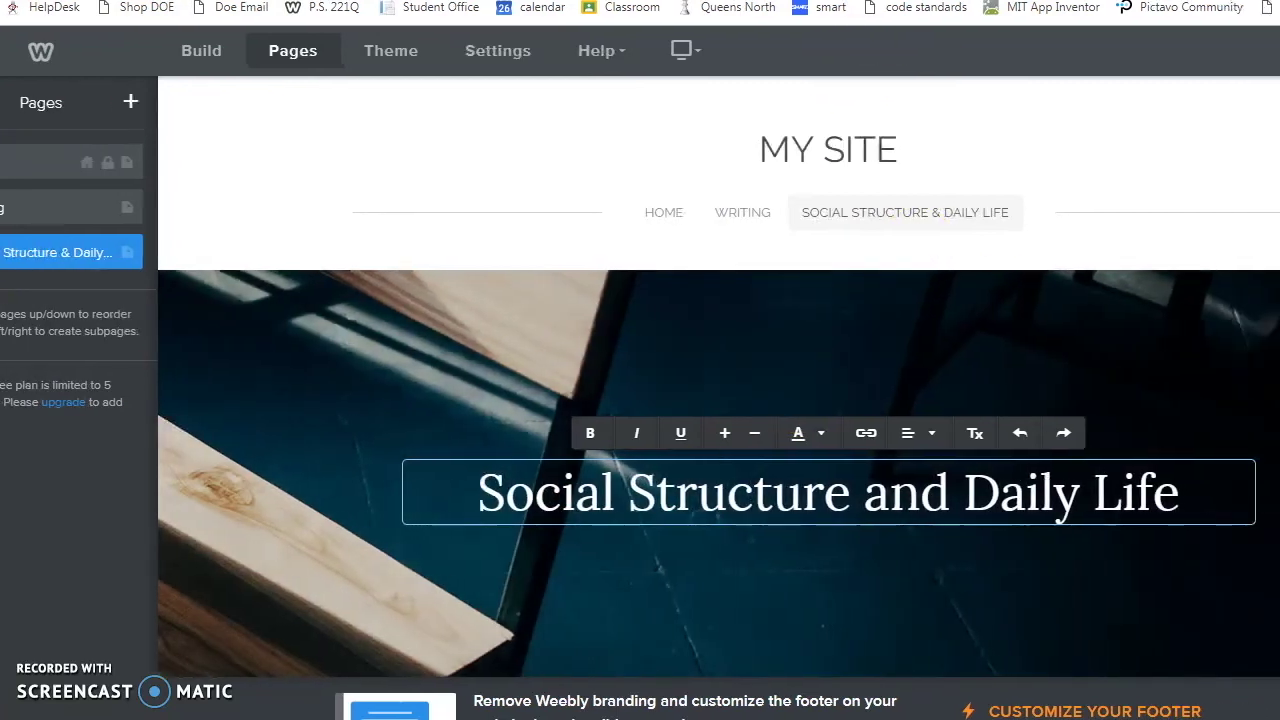
scroll(850, 310, "down", 1)
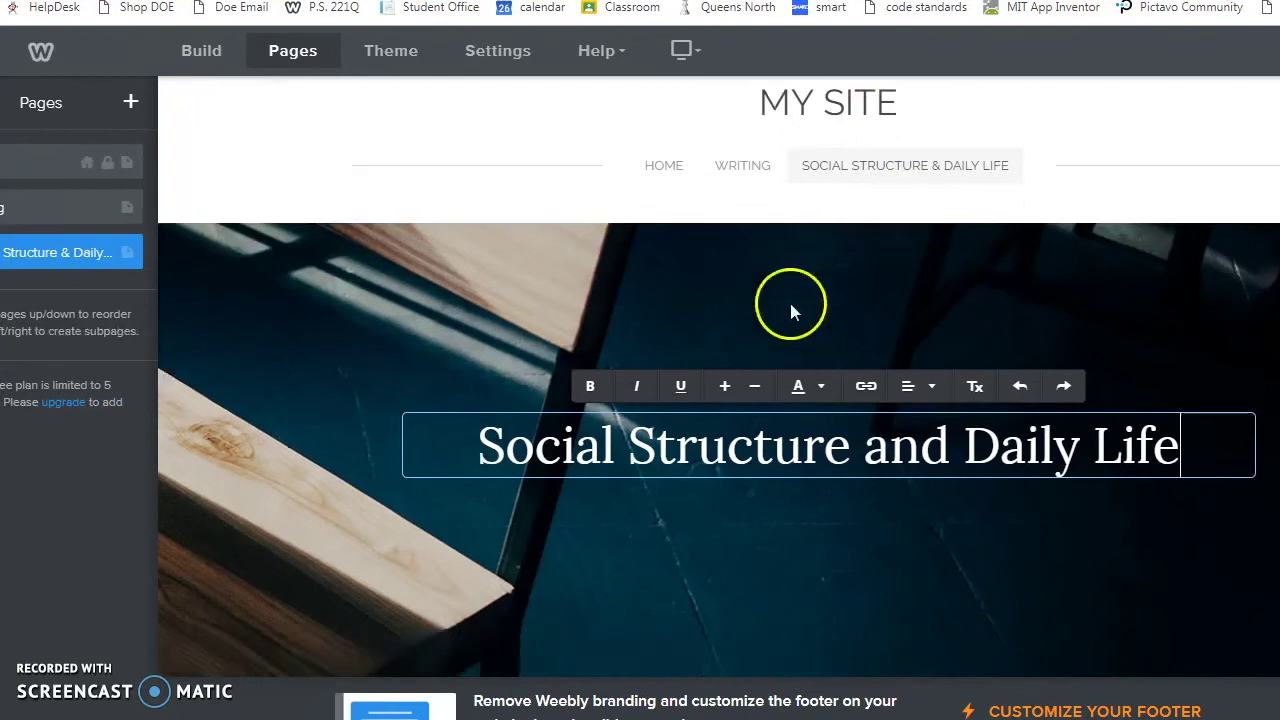
scroll(729, 509, "down", 5)
Step: Place a title block and an image block below it in the page body
left_click(199, 52)
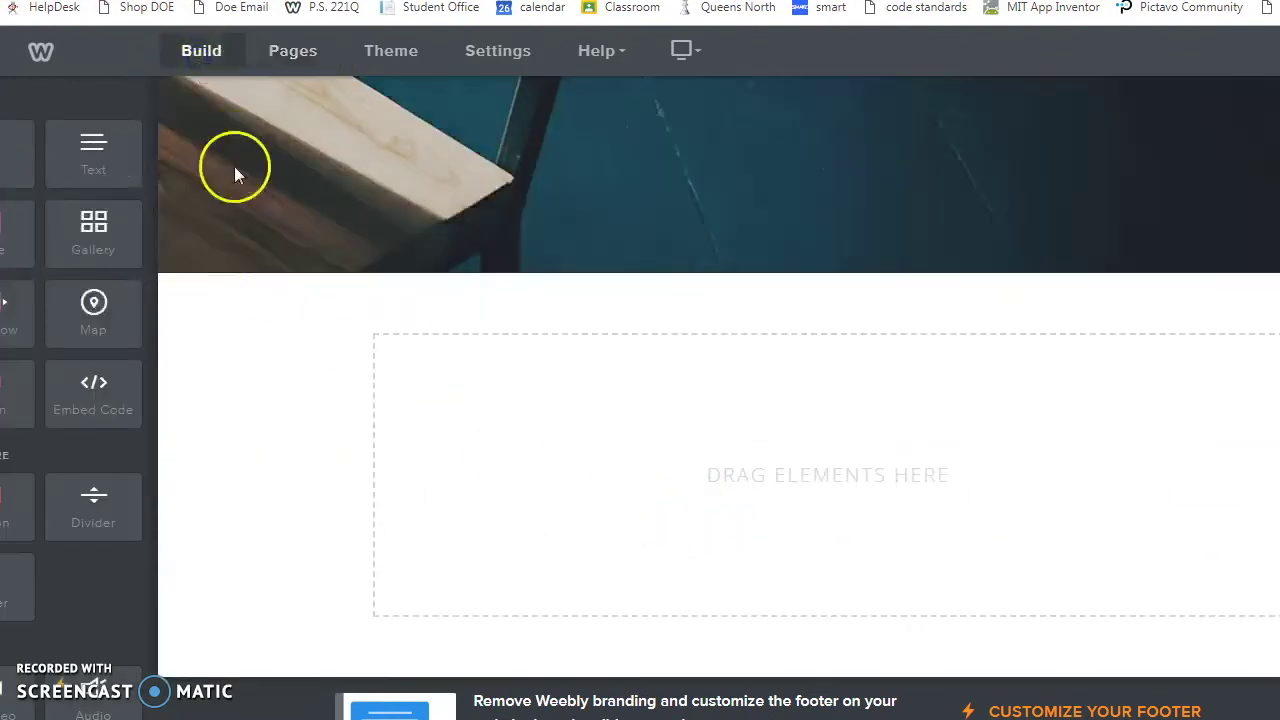
left_click_drag(43, 149, 589, 494)
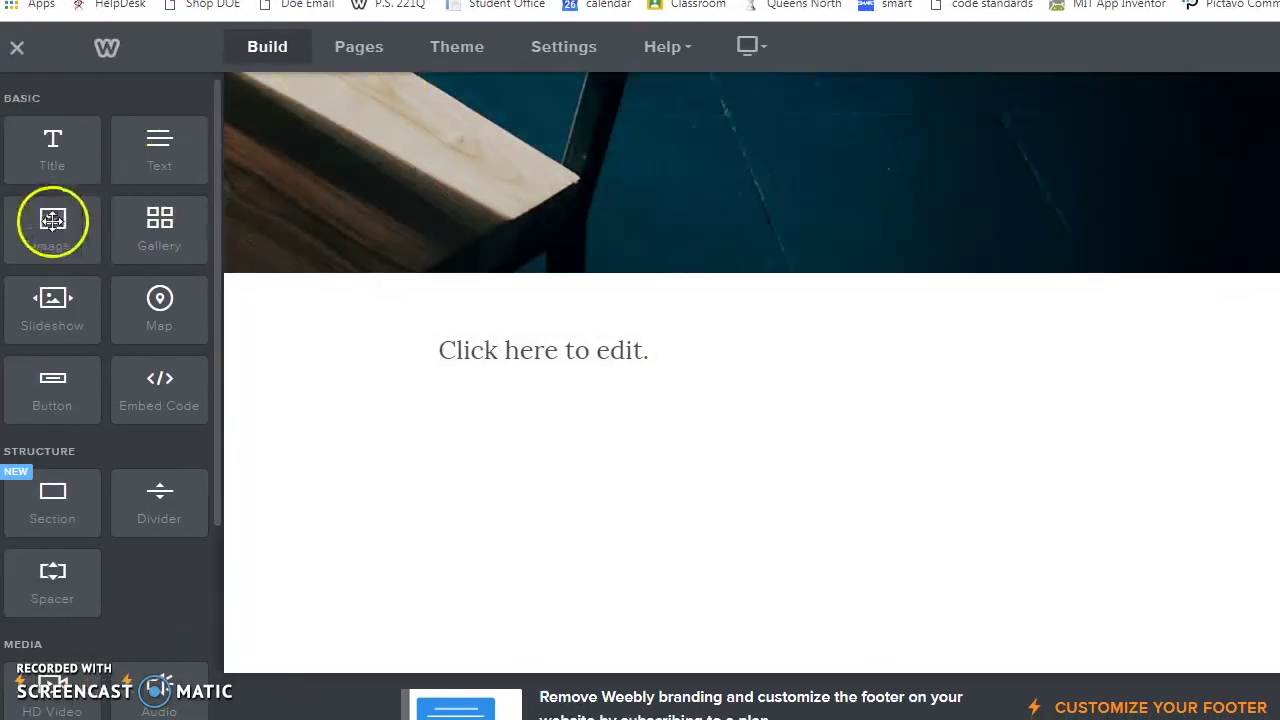
left_click_drag(52, 220, 634, 546)
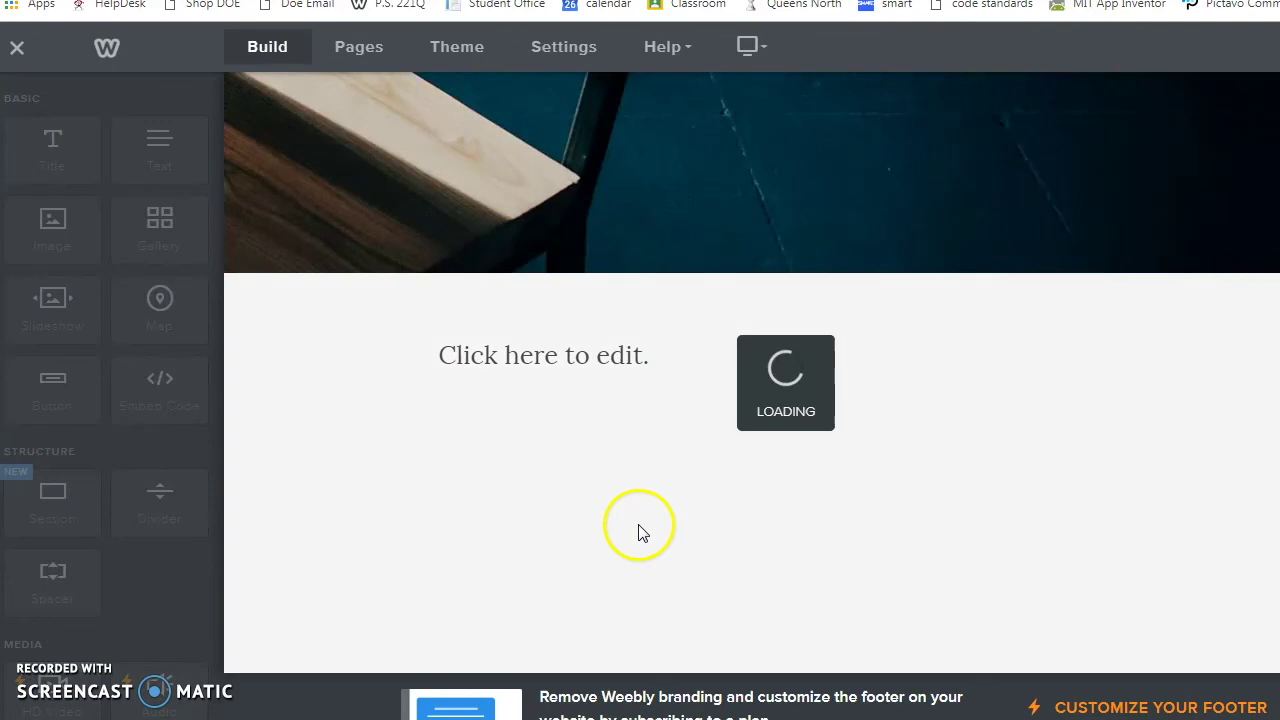
Step: Fill the title block with filler text and leave the image block without a picture
left_click(551, 354)
type("adfl")
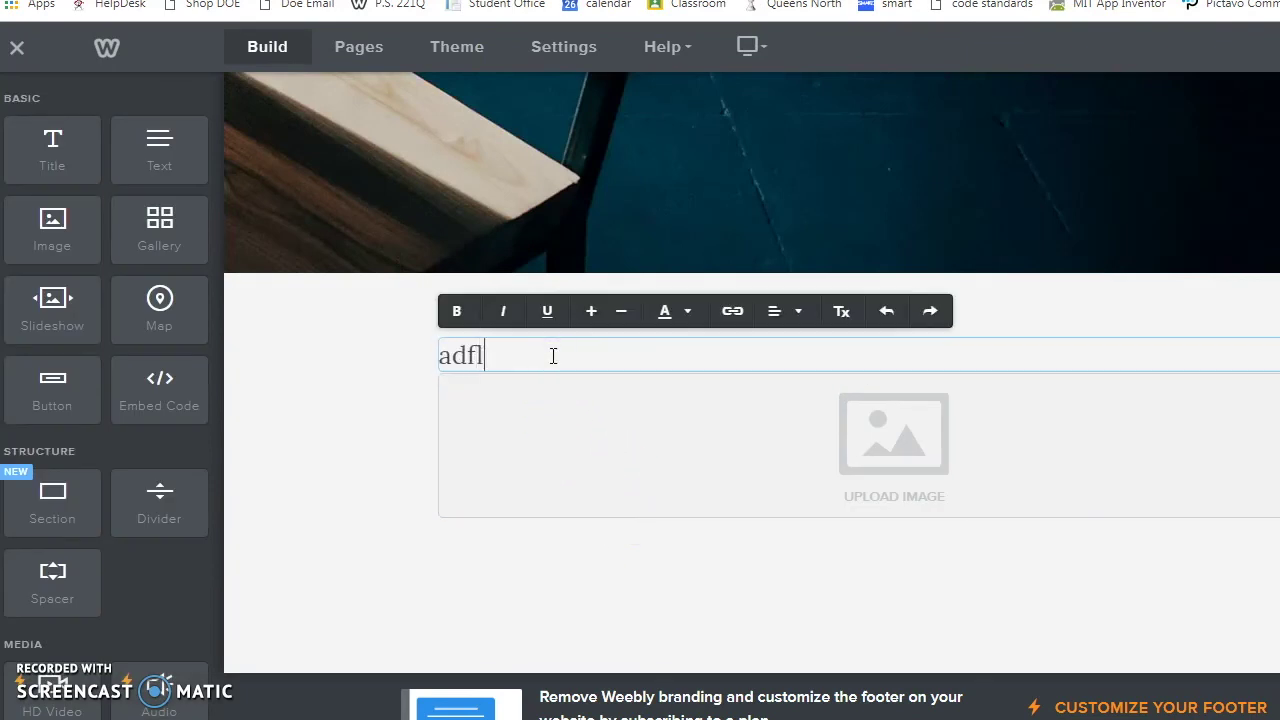
type("akjds;flajsdfl;ajsd;f")
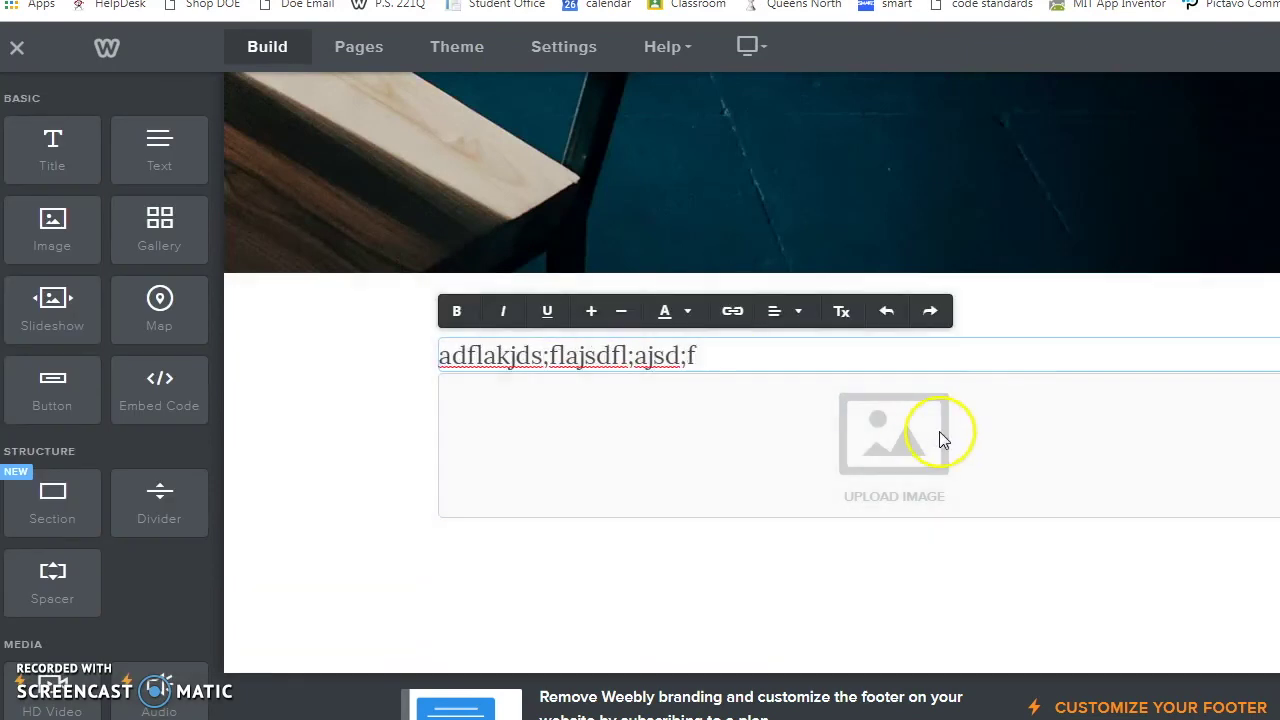
left_click(893, 437)
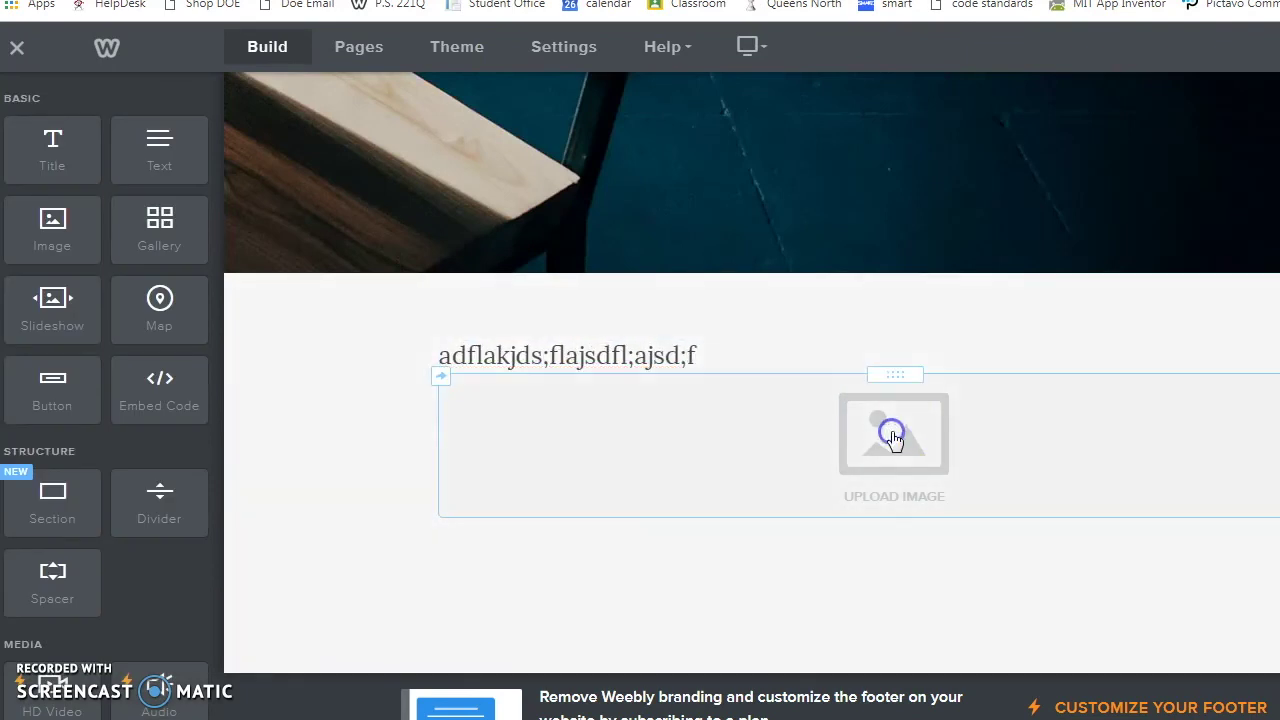
left_click(1216, 96)
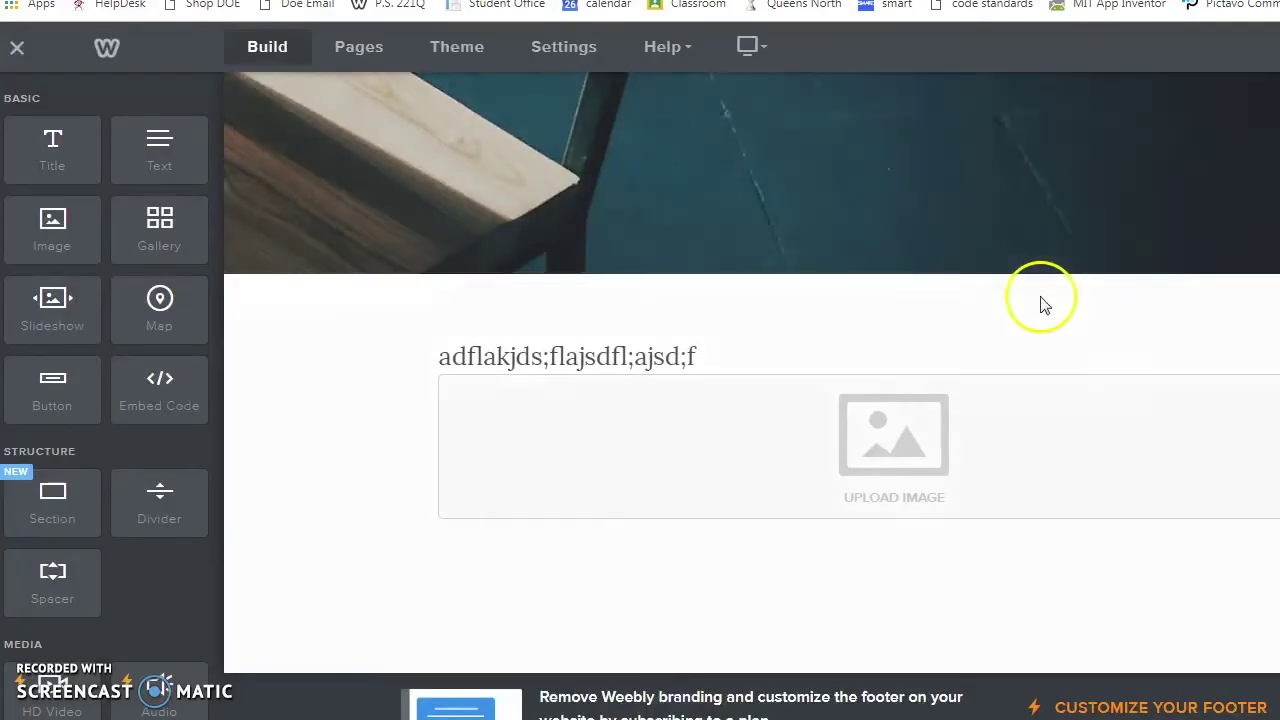
scroll(1040, 300, "up", 5)
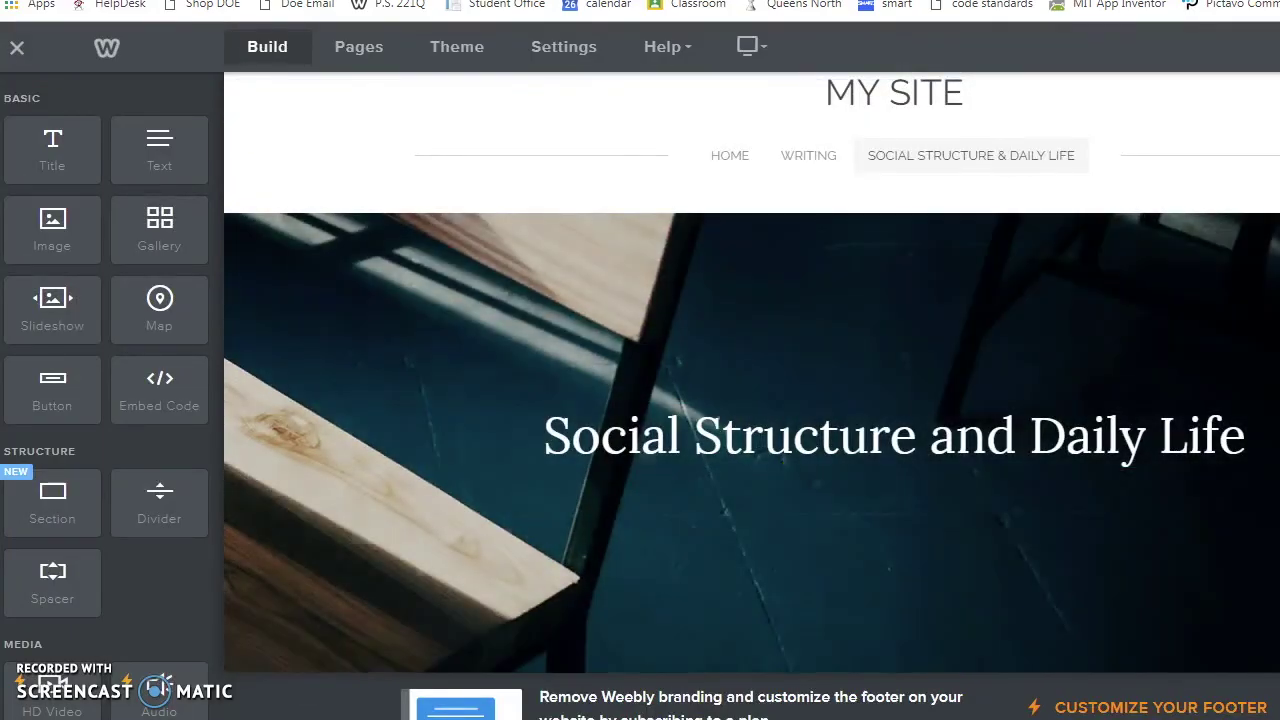